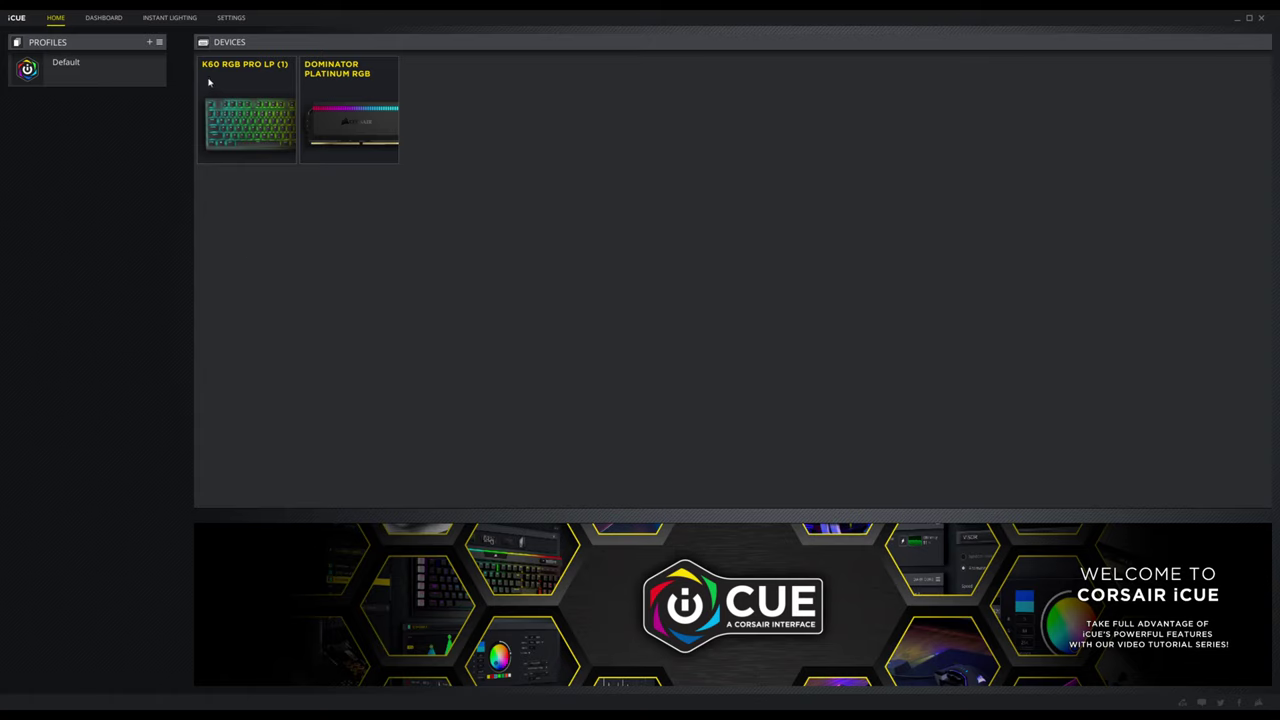
Step: Open the K60 RGB PRO LP keyboard's page and expand its Actions section
click(252, 124)
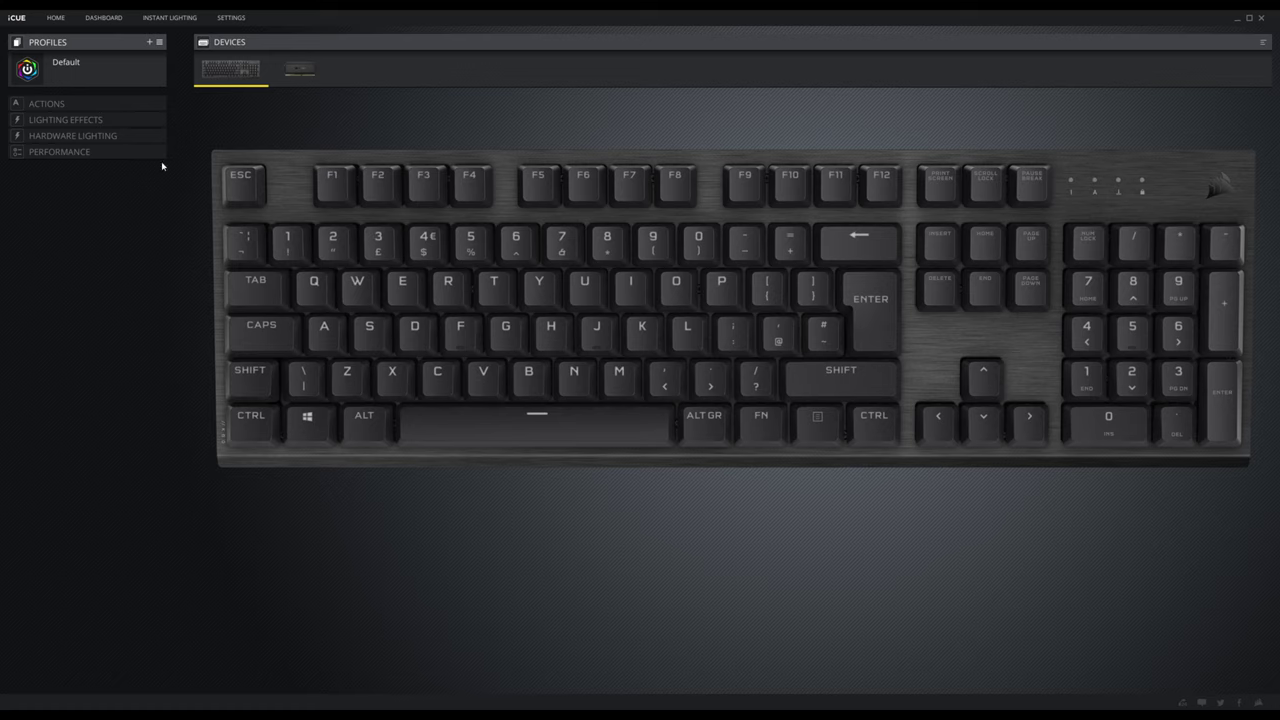
click(60, 104)
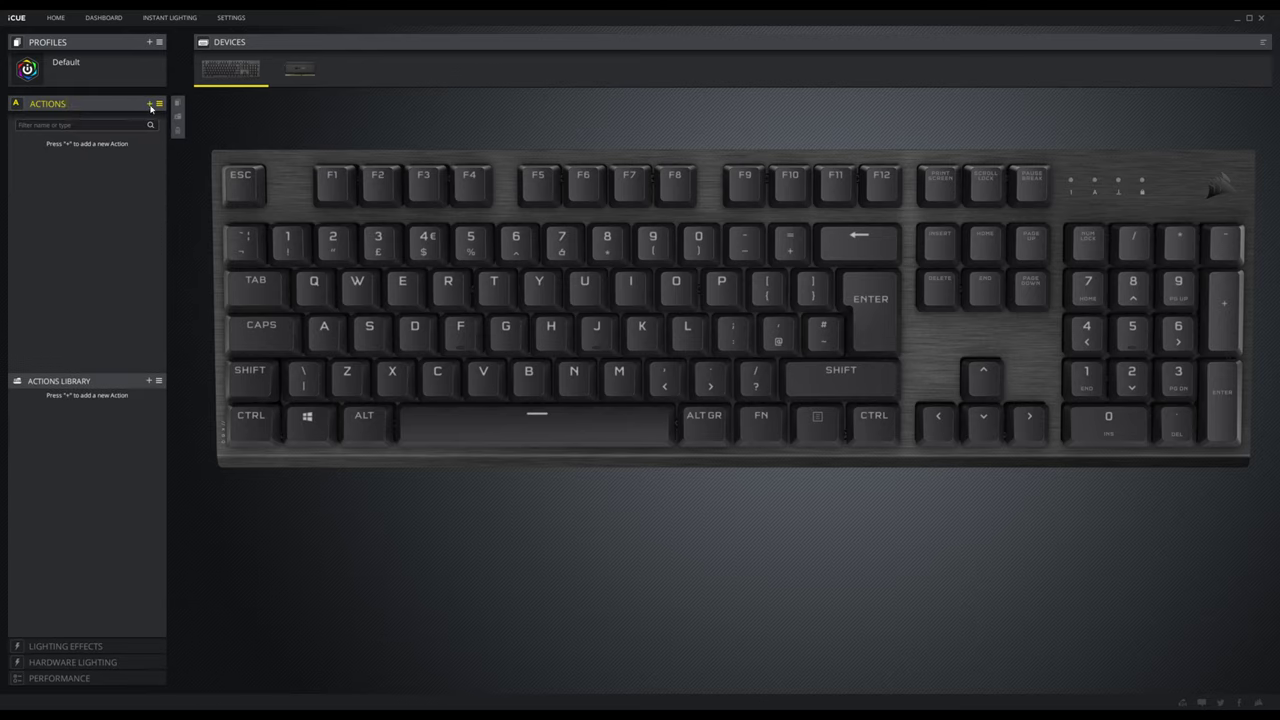
Step: Add a Macro 2 action on the Caps Lock key, trying Disable before settling on Macro type
click(149, 103)
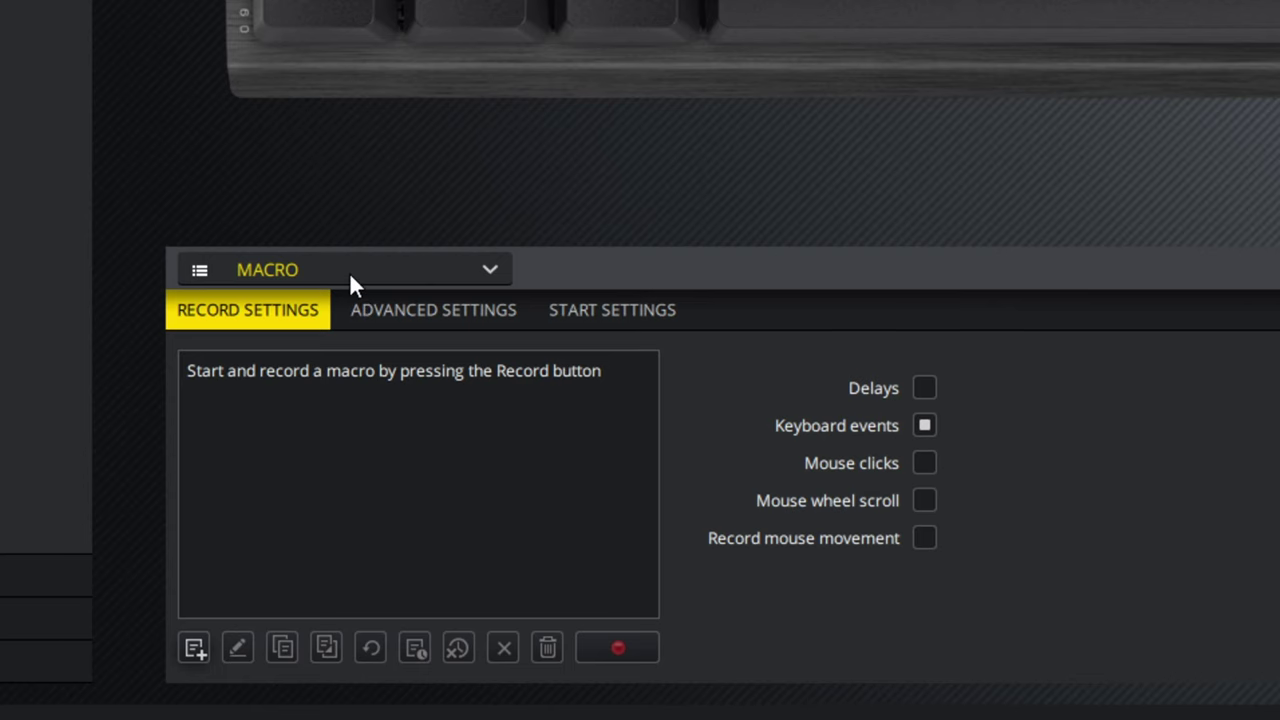
click(349, 272)
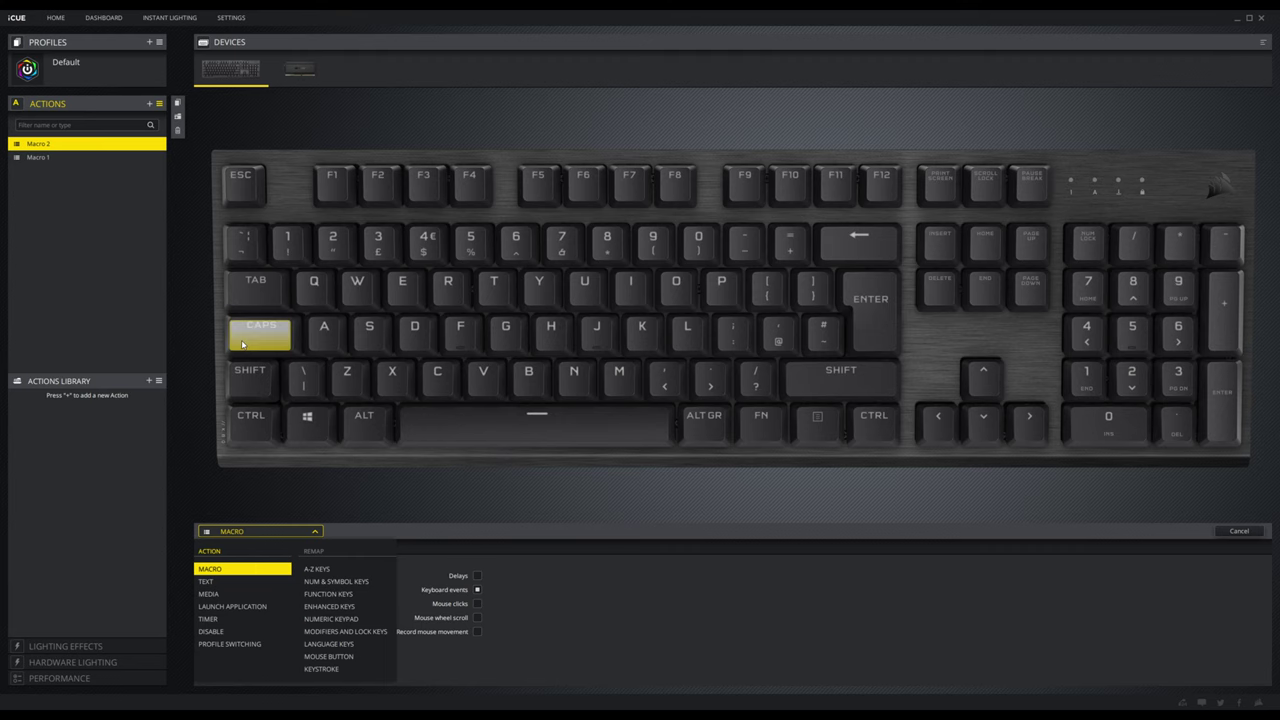
click(260, 335)
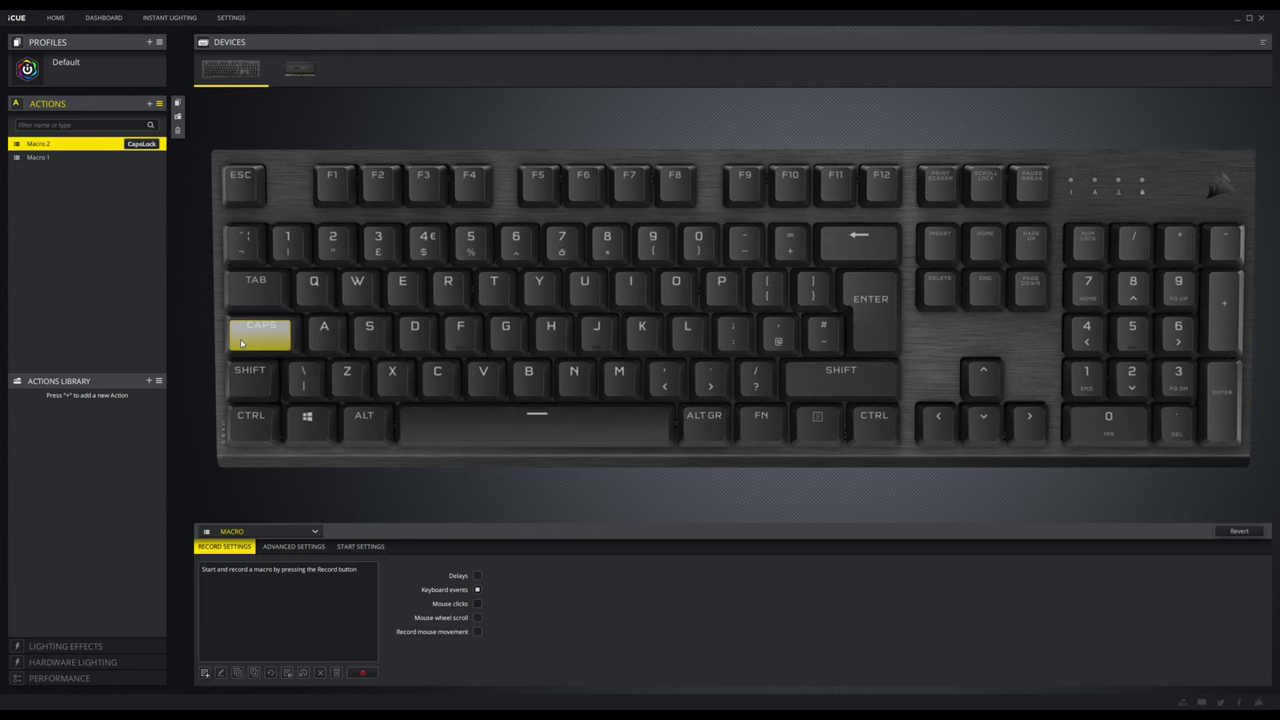
click(296, 536)
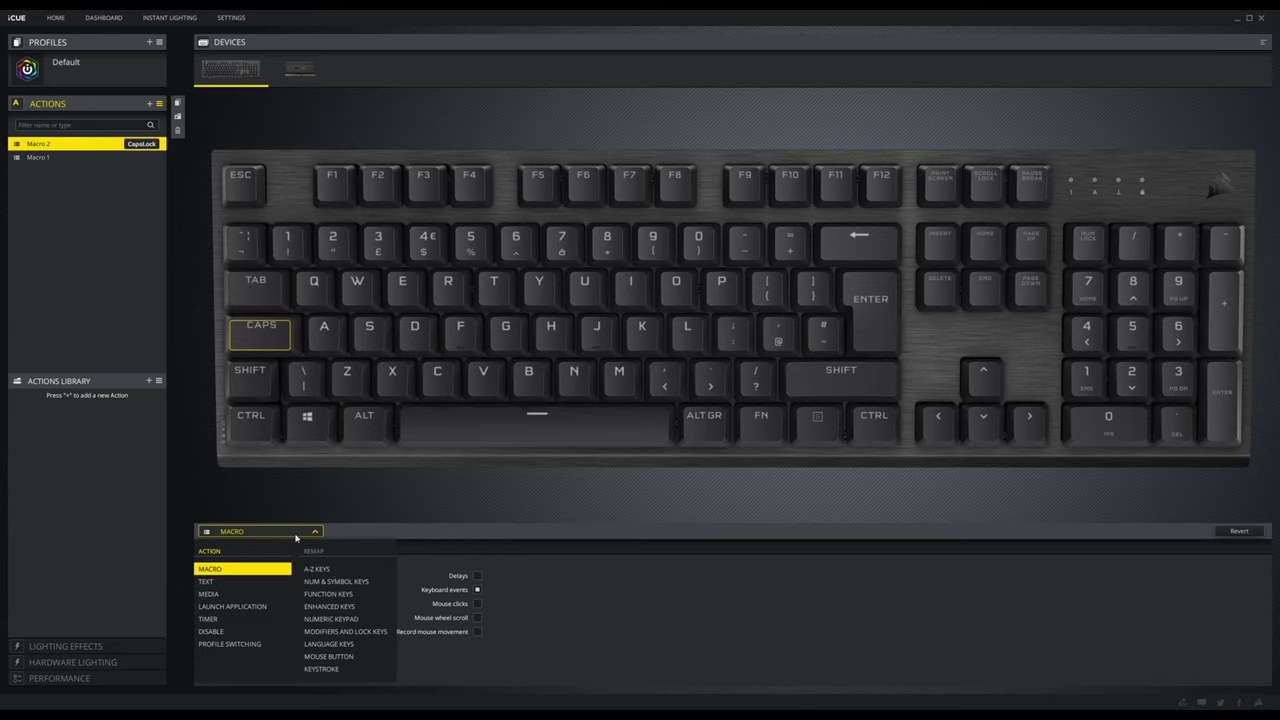
click(220, 631)
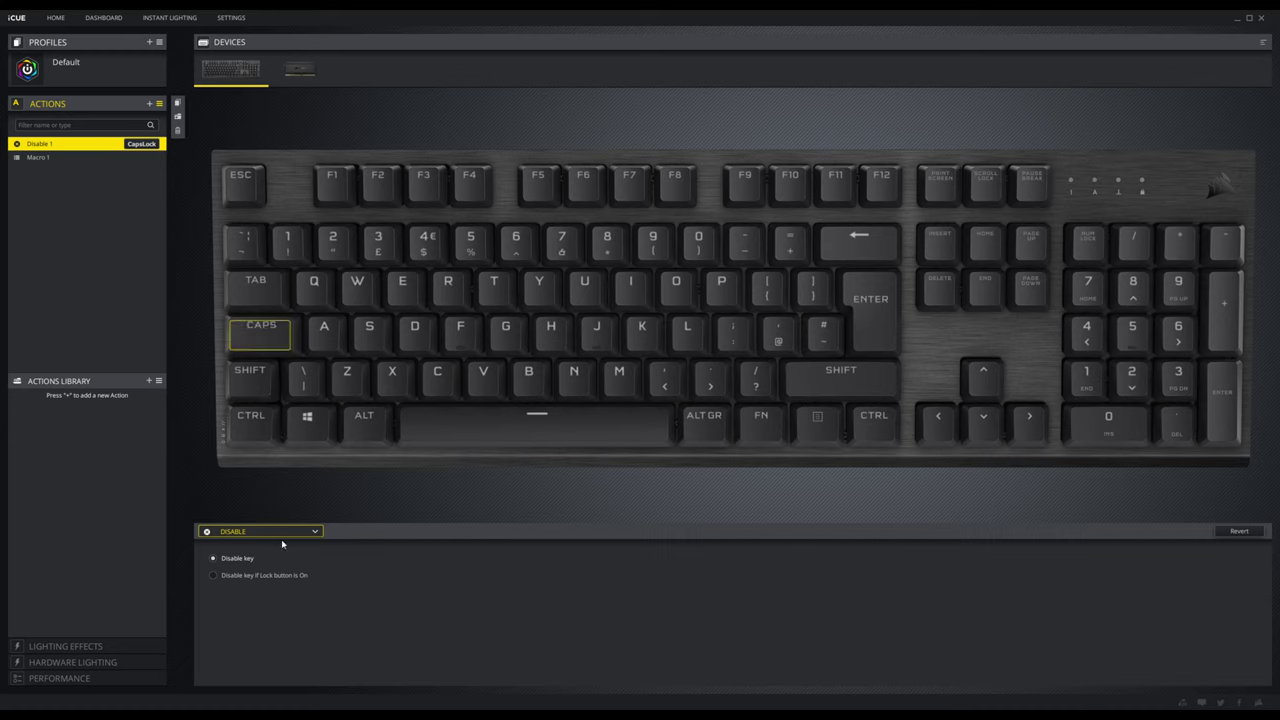
click(224, 533)
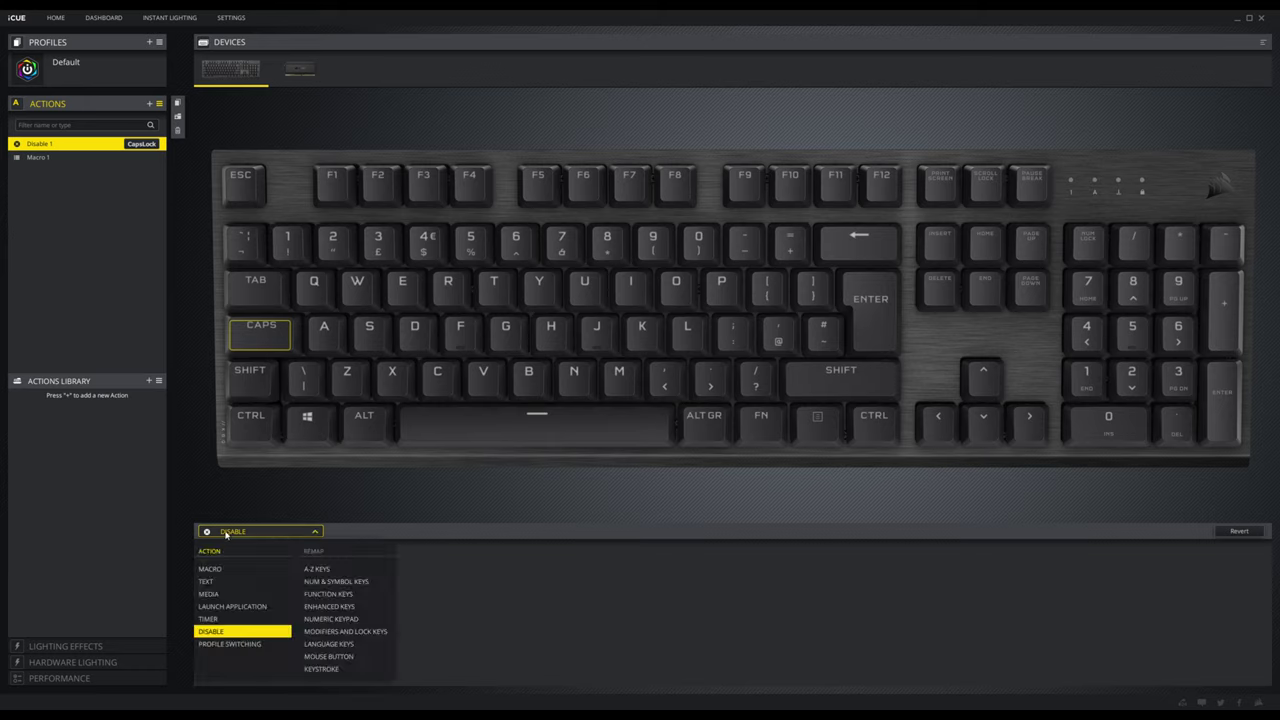
click(212, 573)
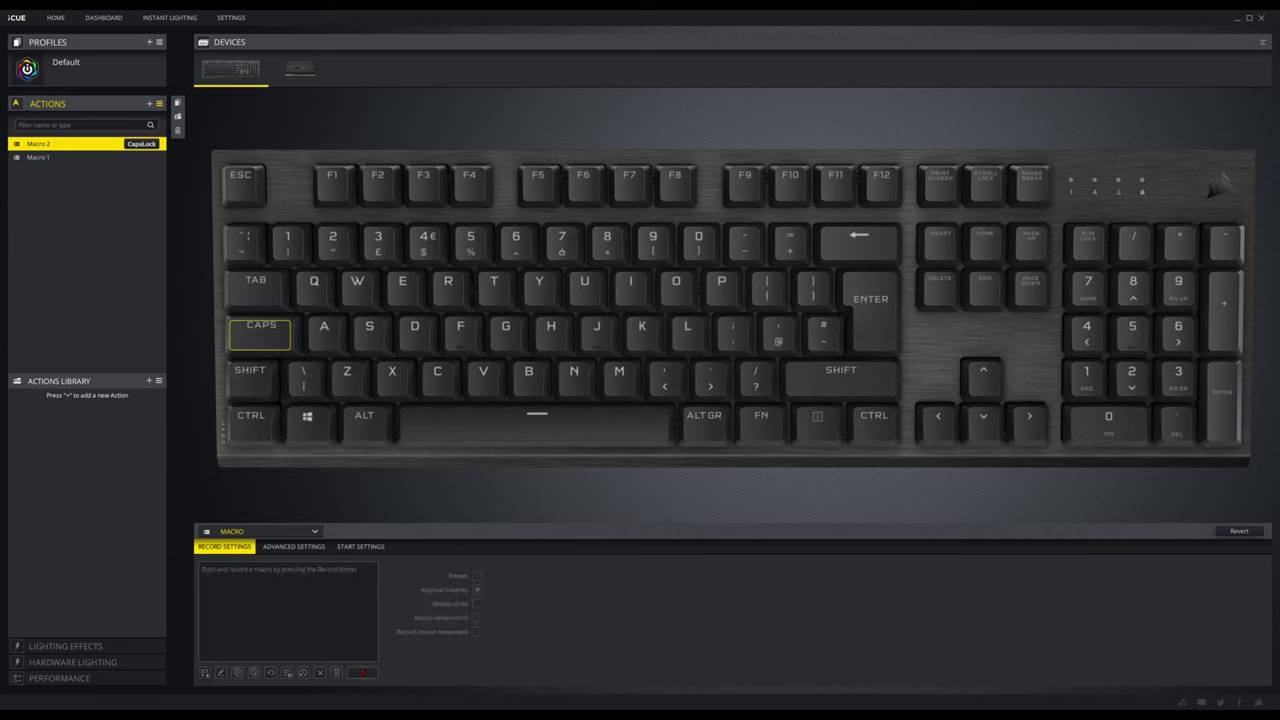
Step: Record a typed test sentence into Macro 2, fixing typos with Backspace along the way
text(this is a lockedp)
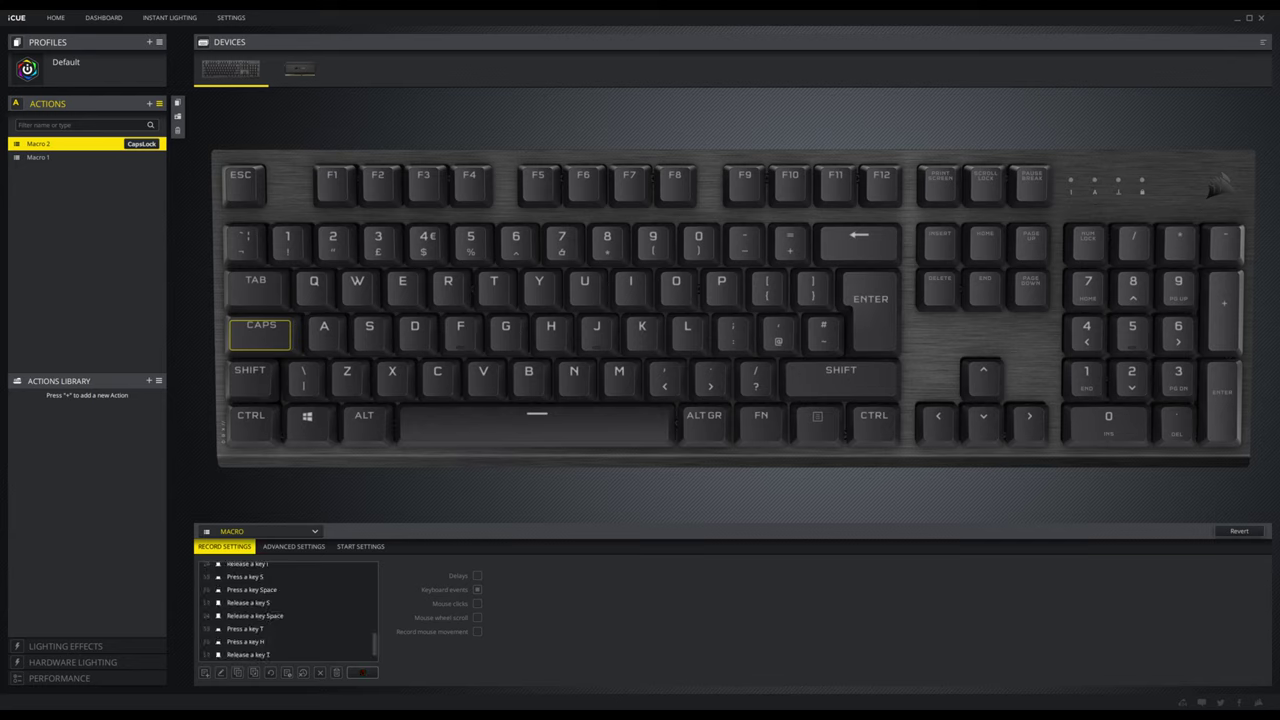
text(en and the )
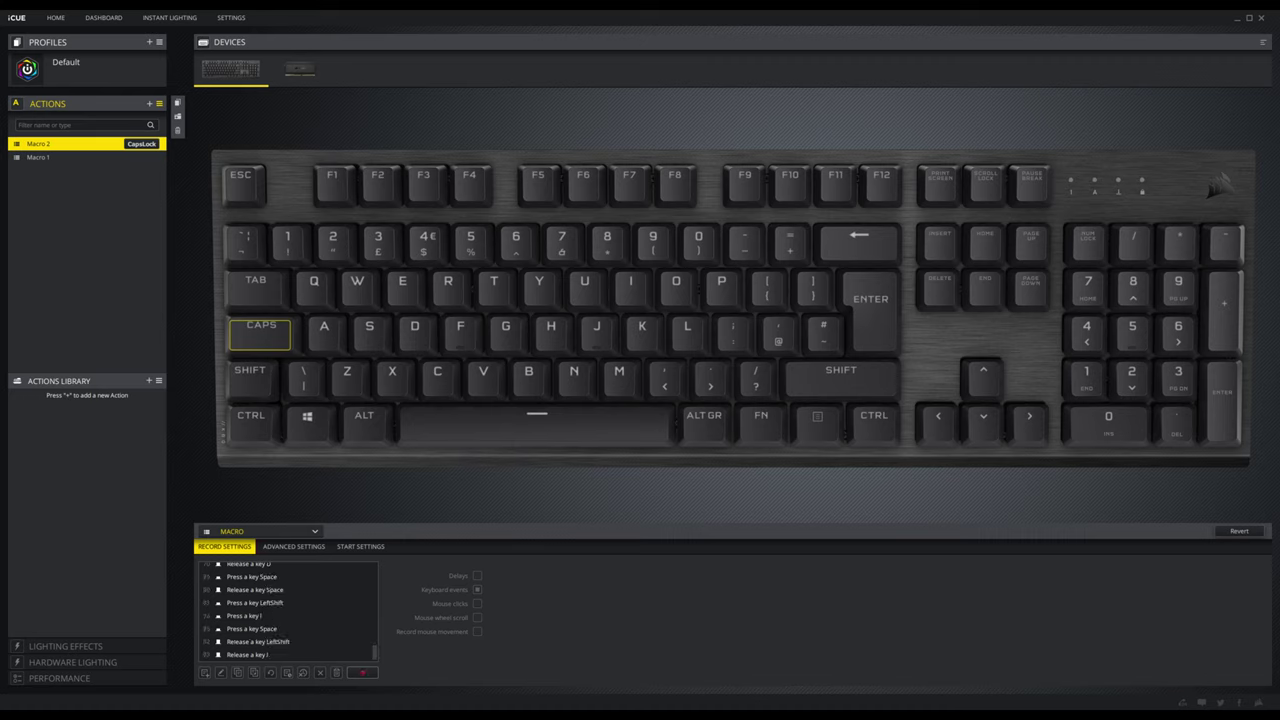
text(on an)
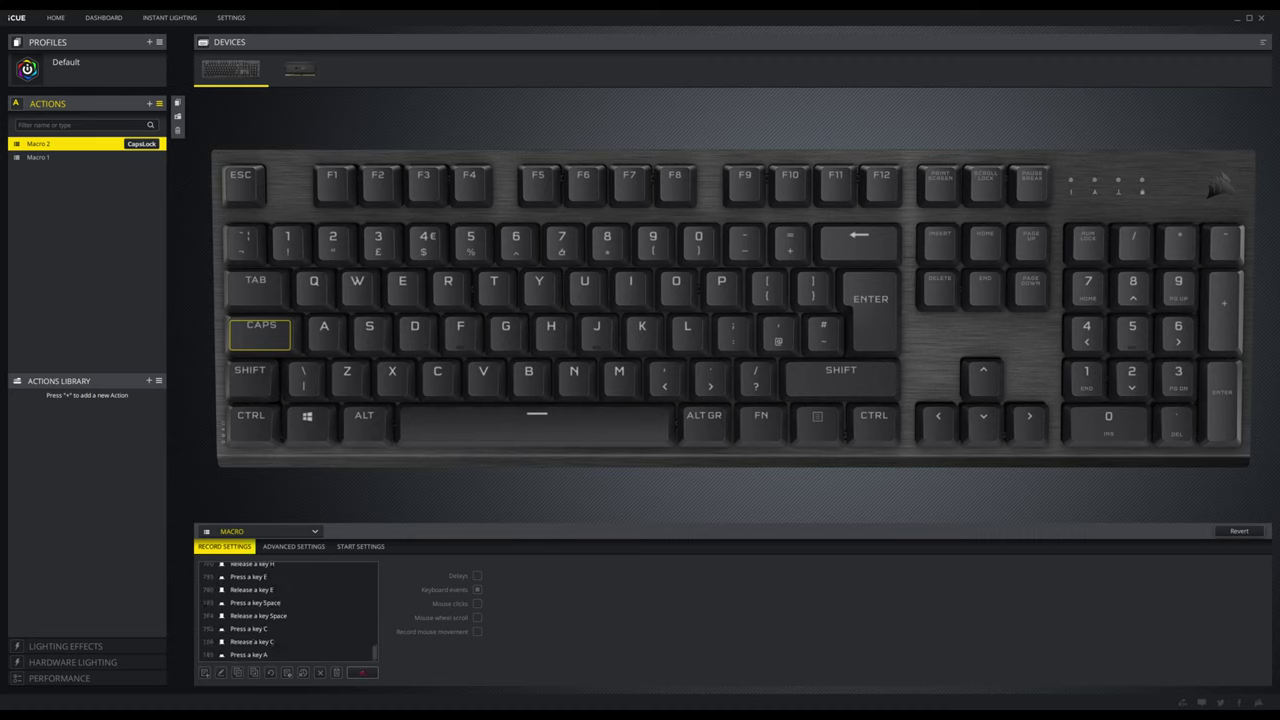
text(a fr)
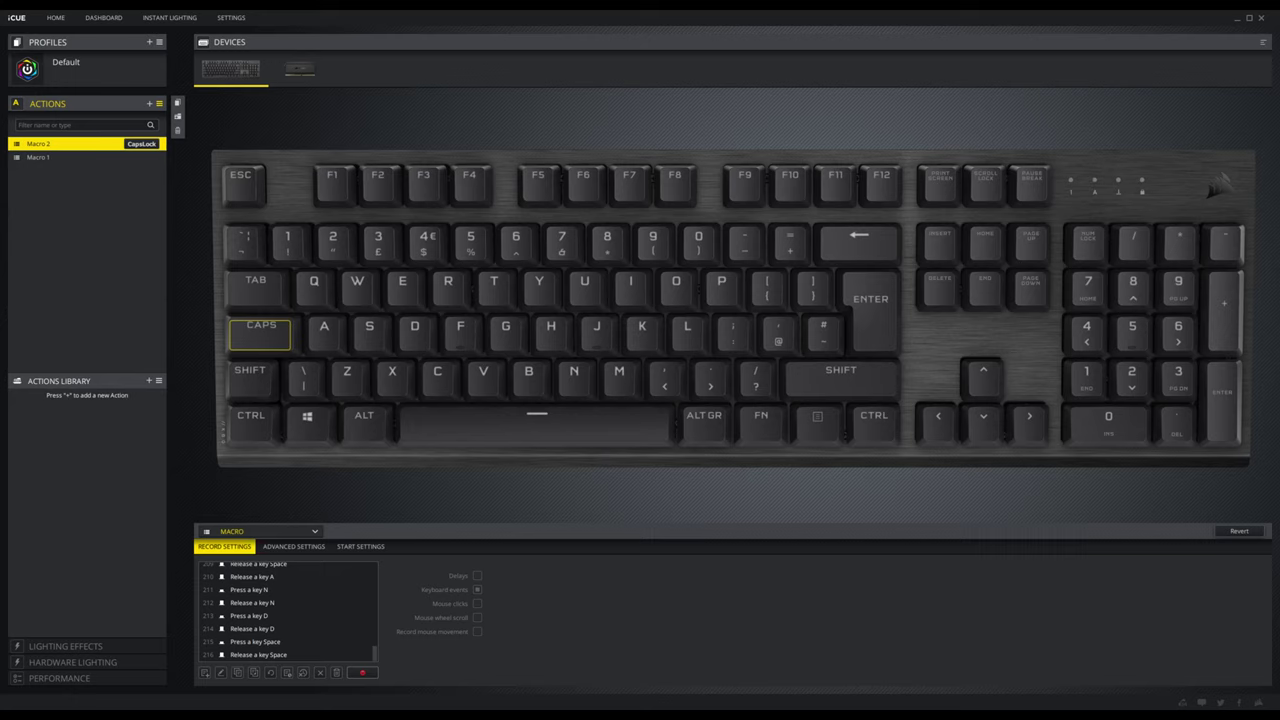
key(BackSpace)
text(ist time)
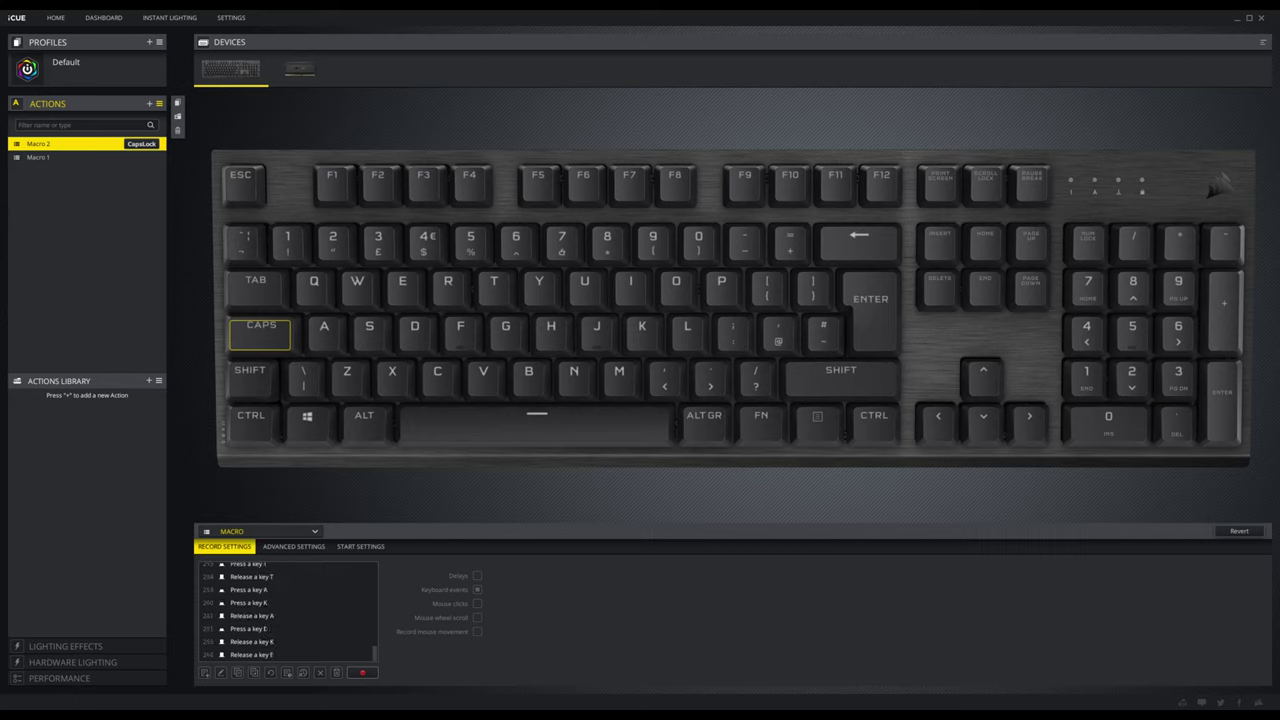
key(BackSpace)
key(BackSpace)
text(ic)
key(BackSpace)
text(ng DDH)
Step: Stop the Macro 2 recording and scroll to the top of its event list
click(362, 672)
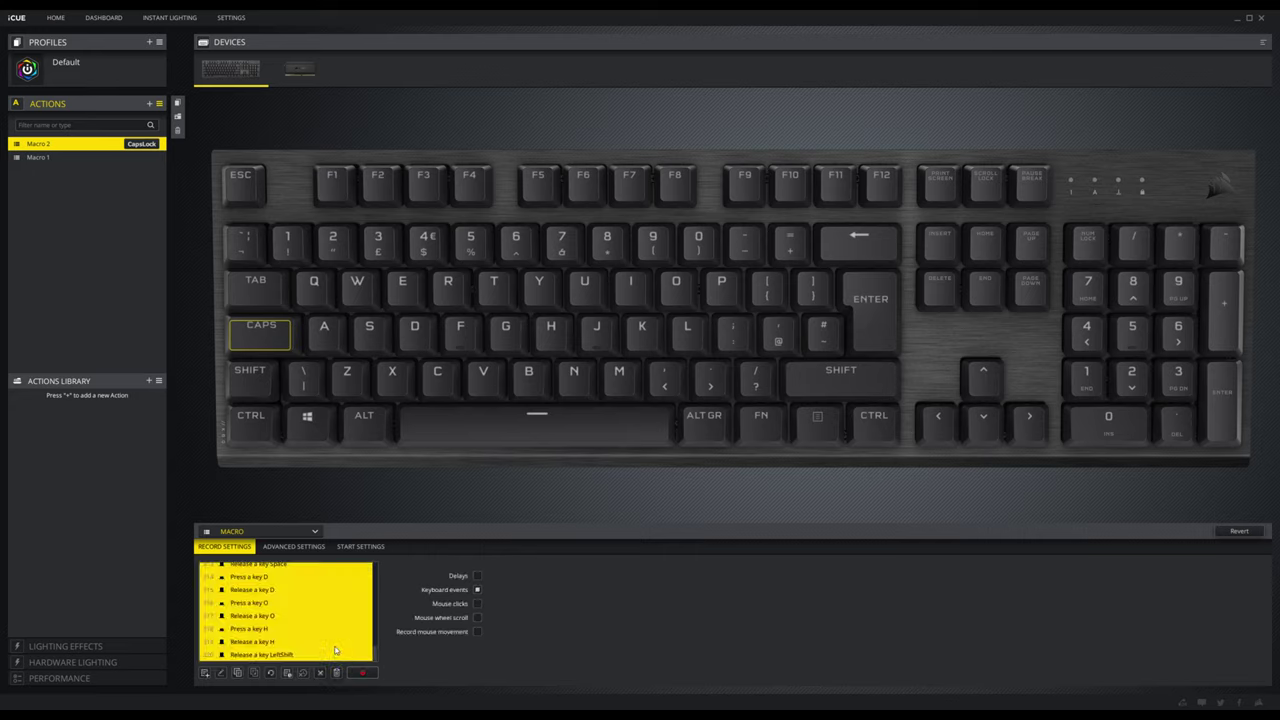
scroll(332, 643, up, 5)
scroll(331, 642, up, 5)
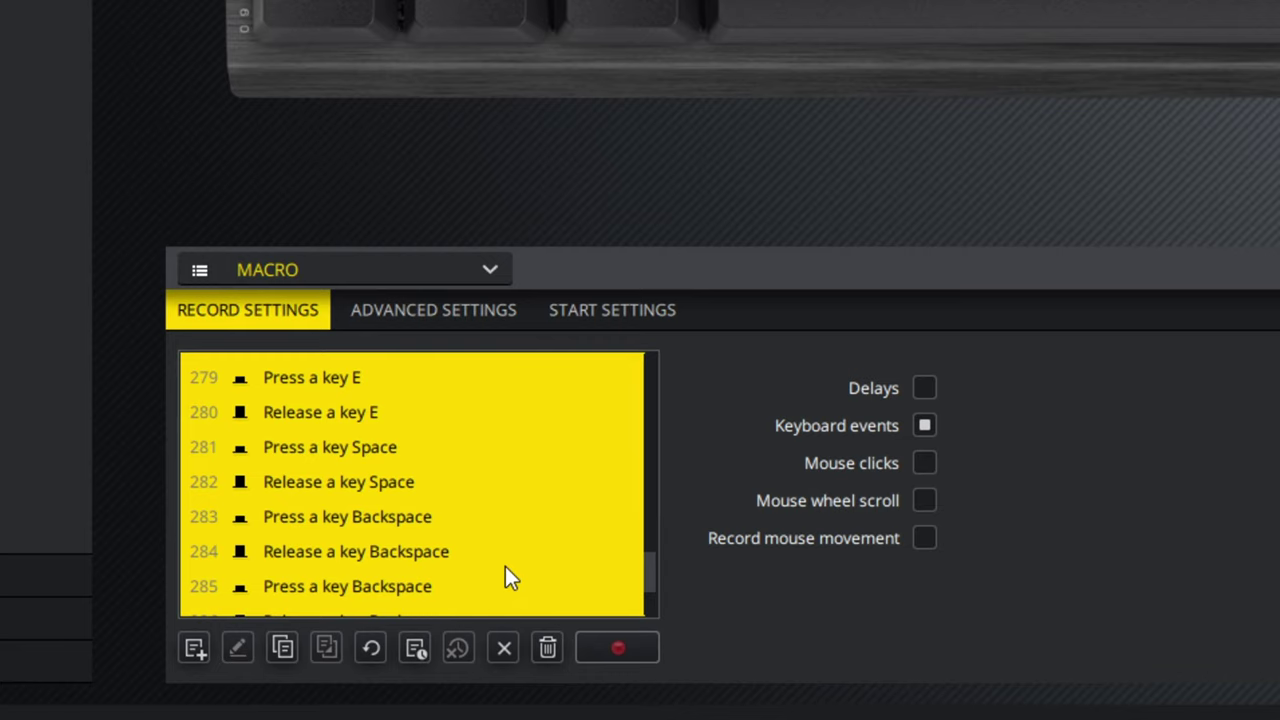
scroll(319, 642, up, 6)
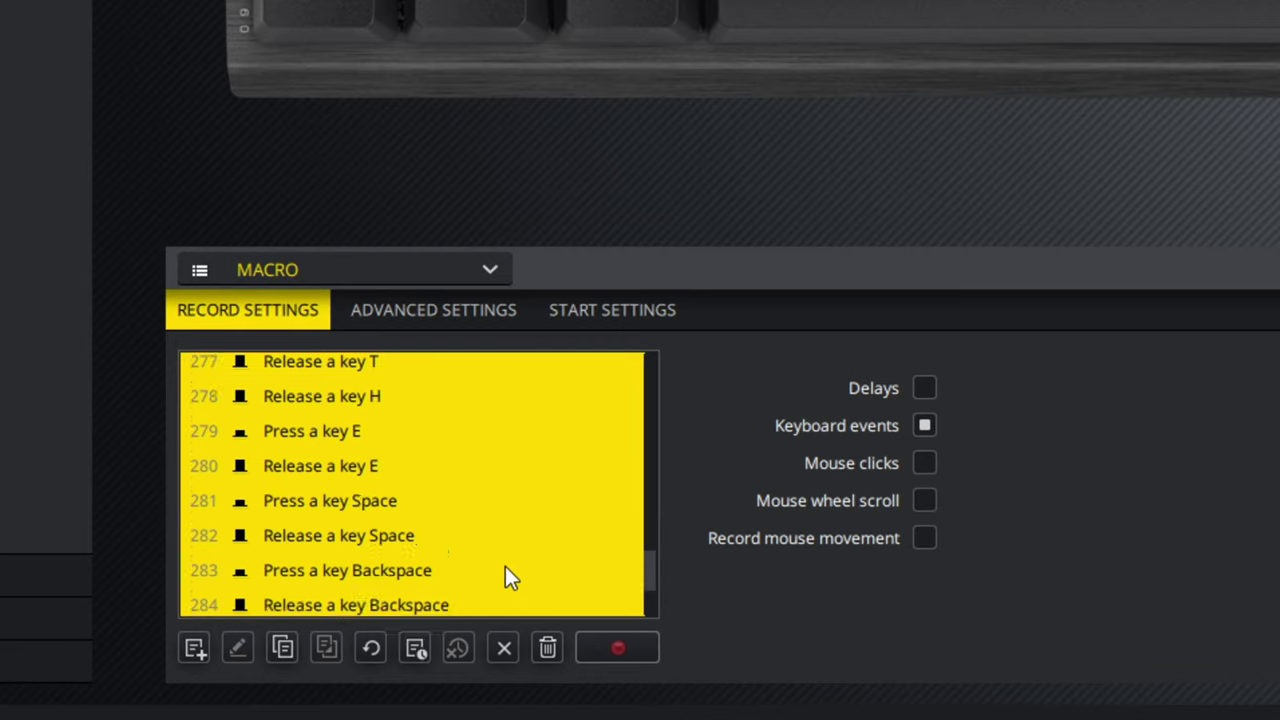
scroll(530, 560, up, 2)
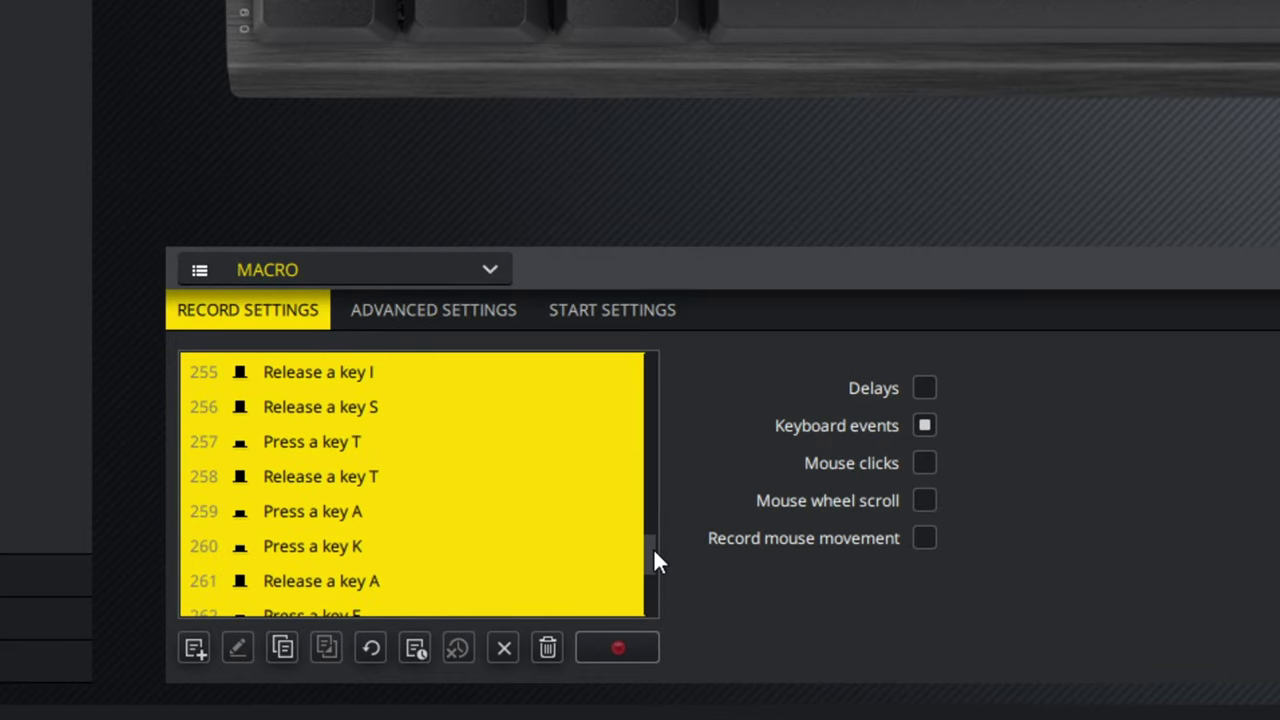
drag(653, 548, 647, 348)
Step: Delete the opening LeftShift press and release events, then collapse the Actions section
click(400, 378)
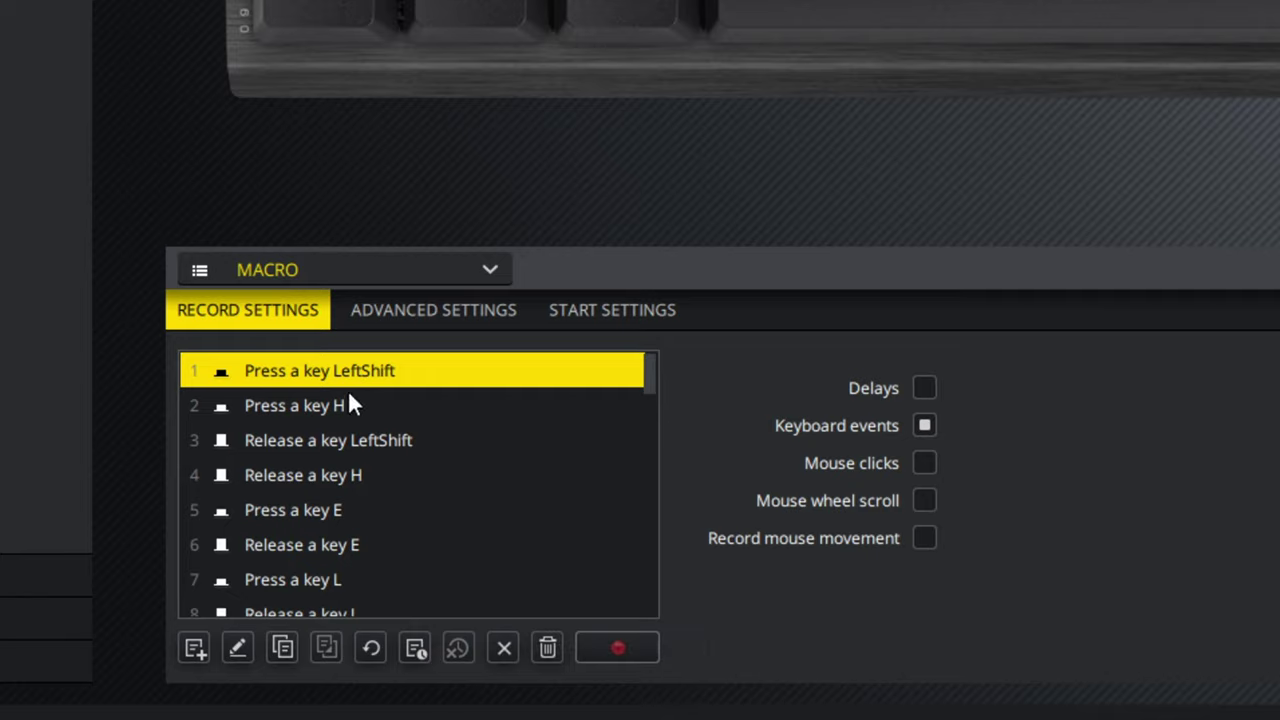
key(Delete)
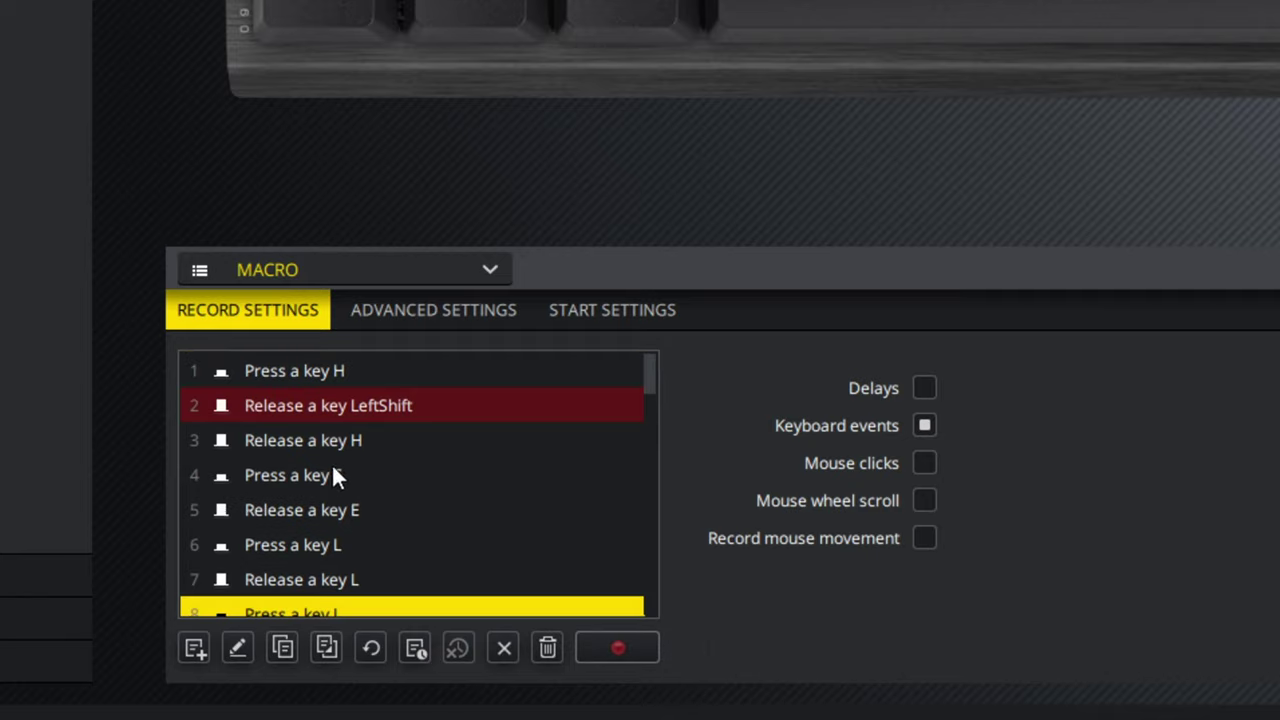
click(378, 406)
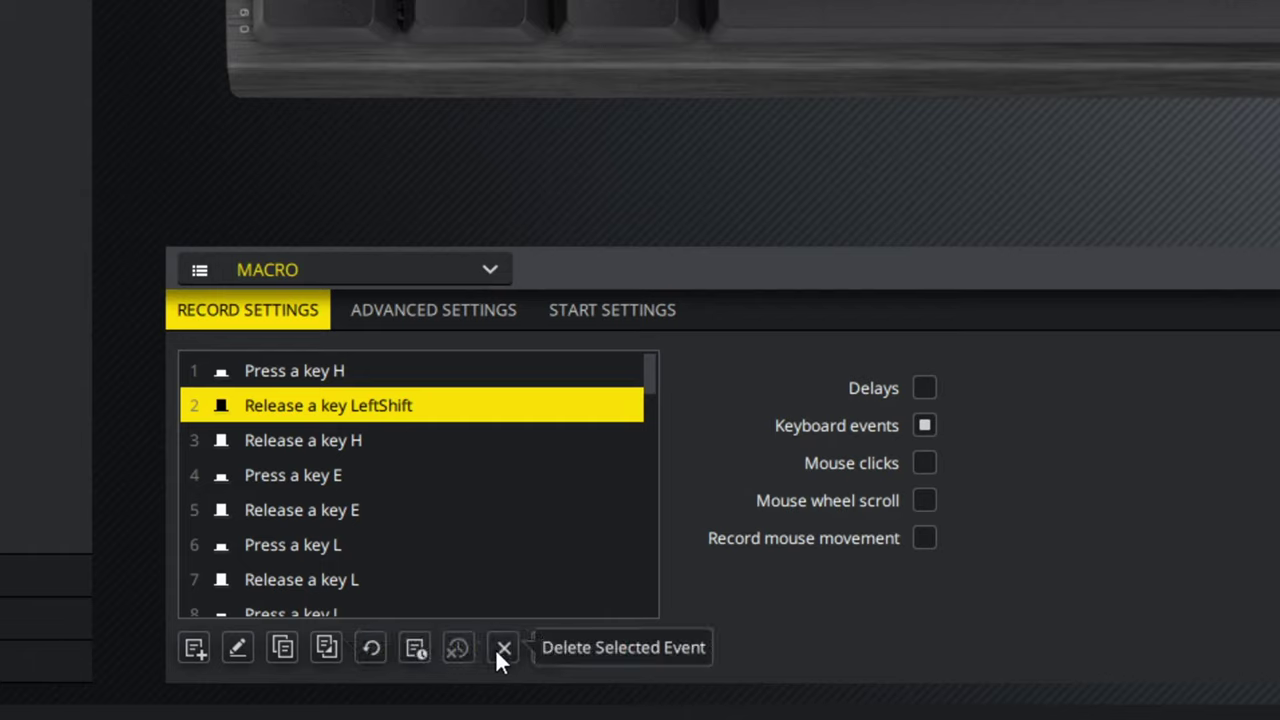
click(502, 650)
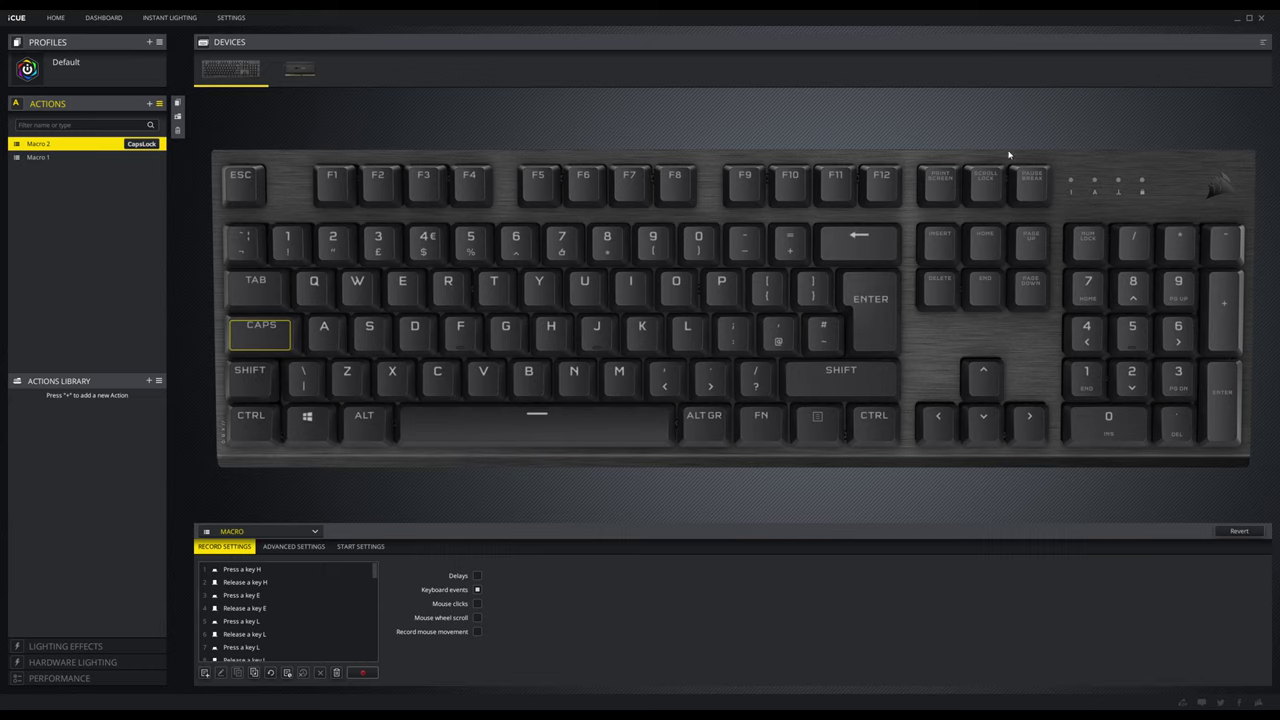
click(117, 106)
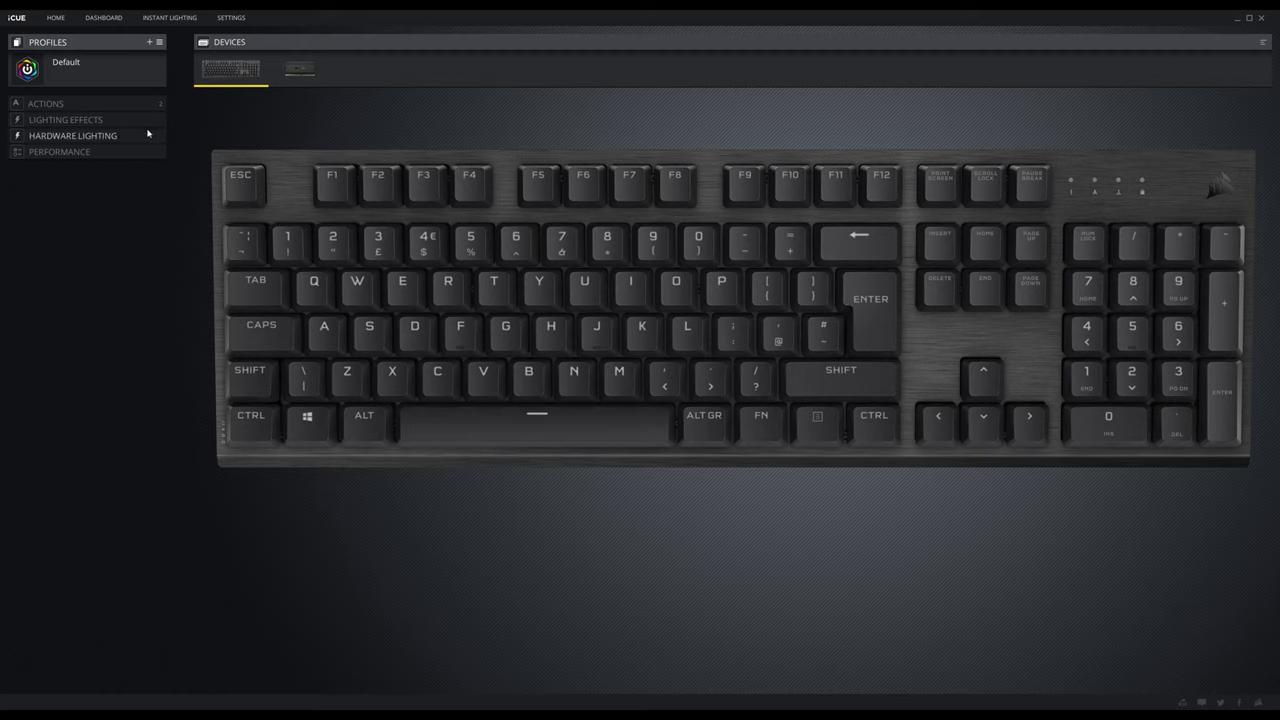
Step: Add a lighting effect layer and, after trying Rainbow Wave and Color Shift, choose Water Color
click(67, 120)
click(149, 120)
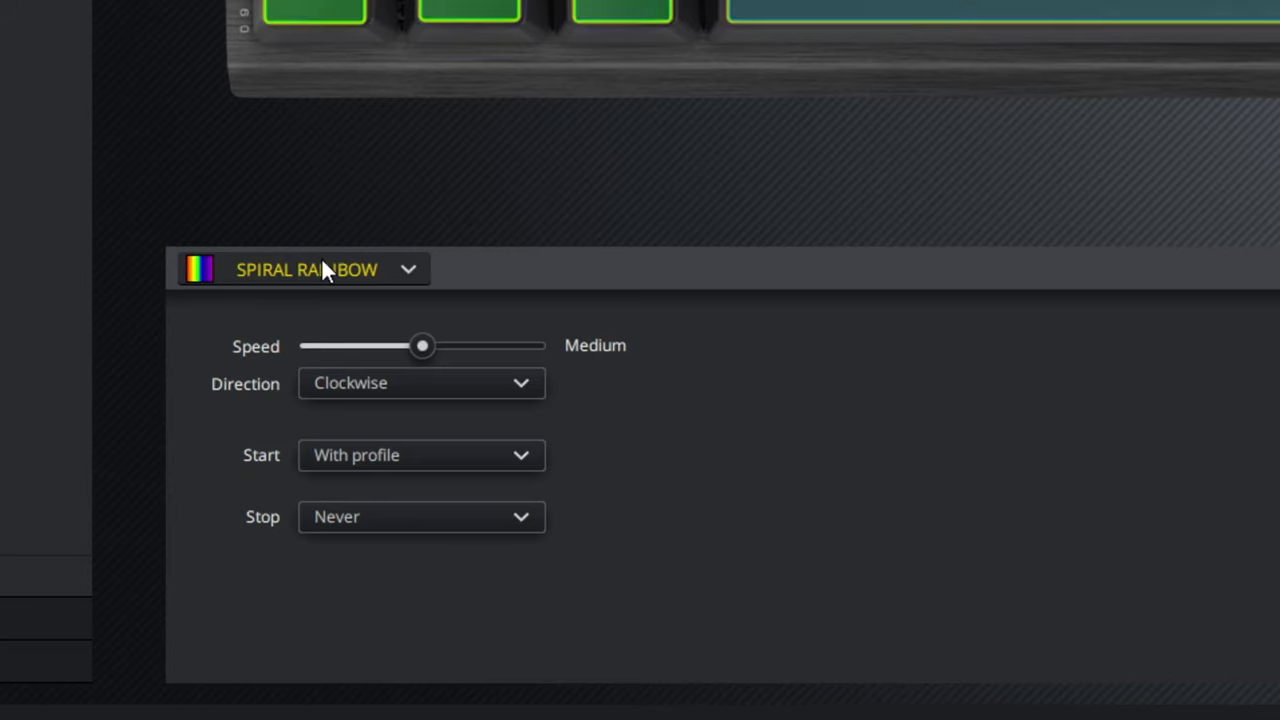
click(323, 270)
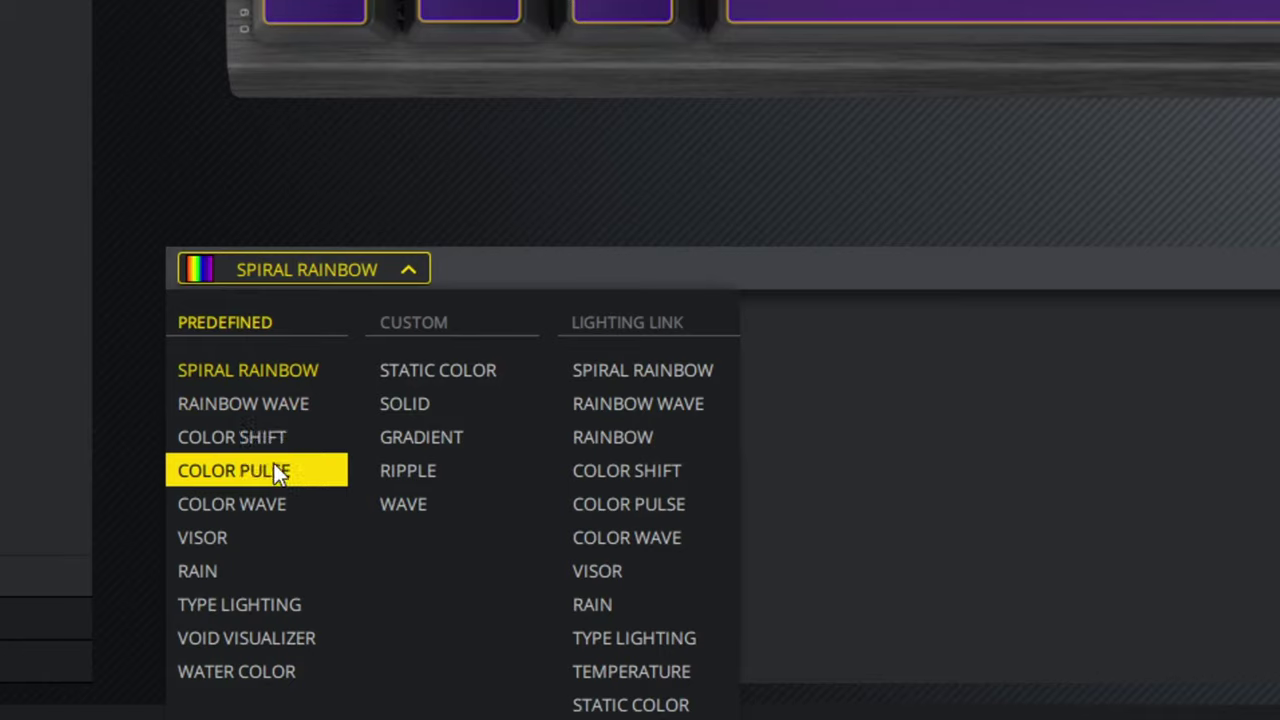
click(295, 398)
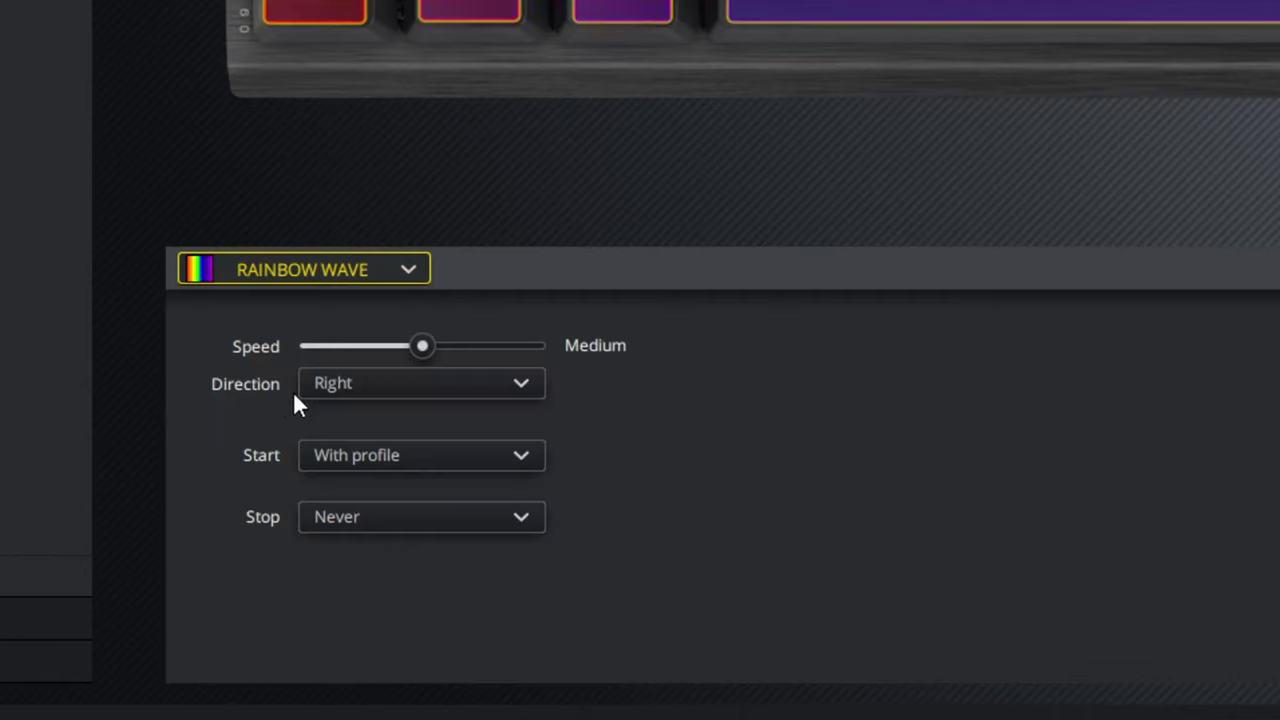
click(246, 272)
click(256, 451)
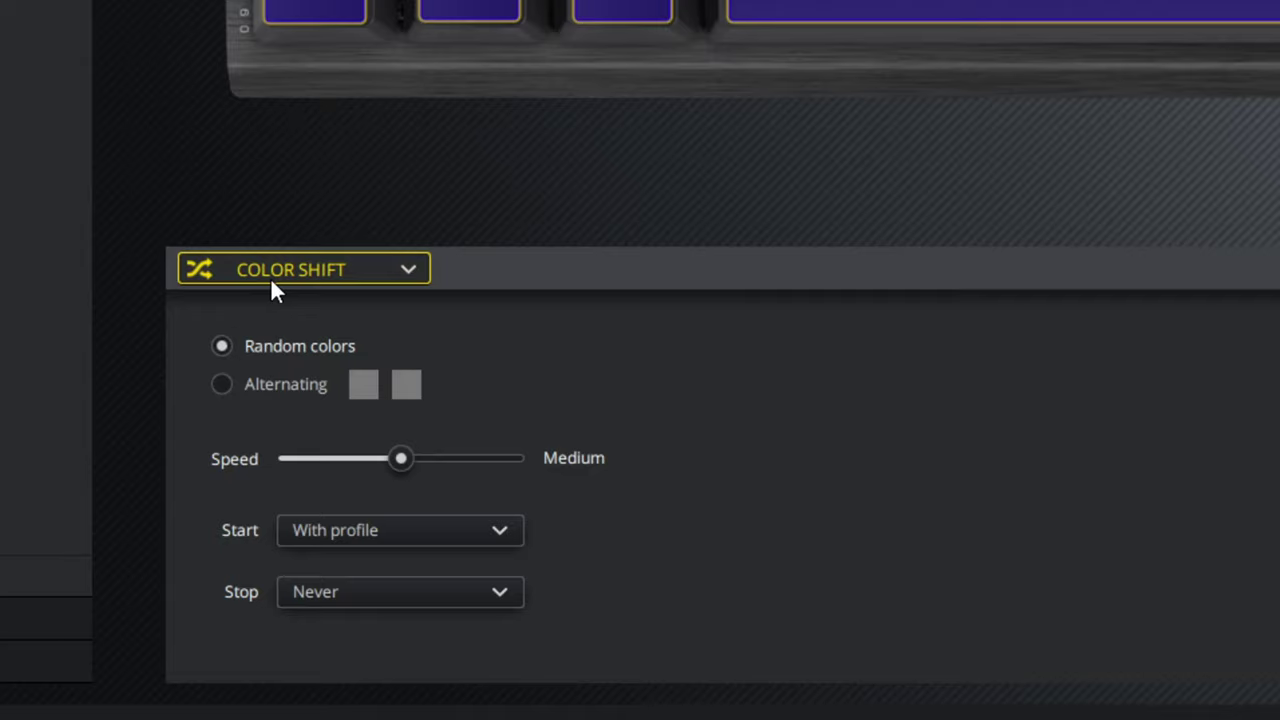
click(272, 283)
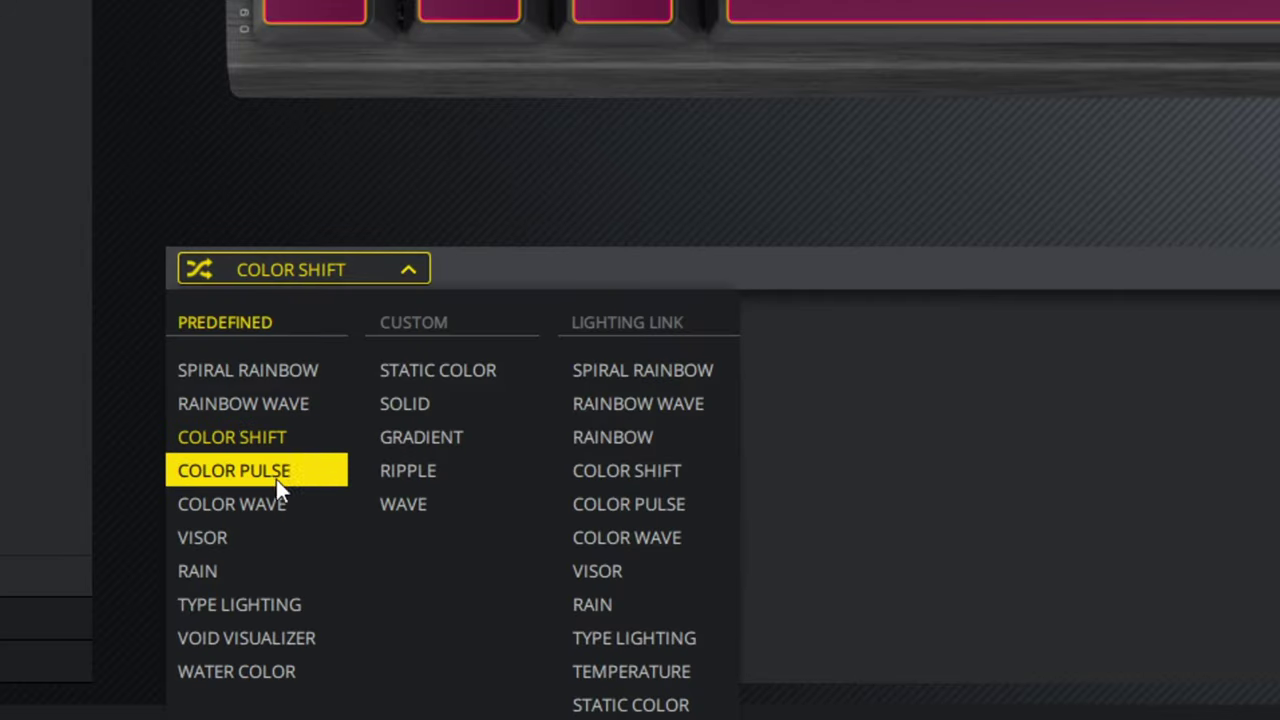
click(303, 672)
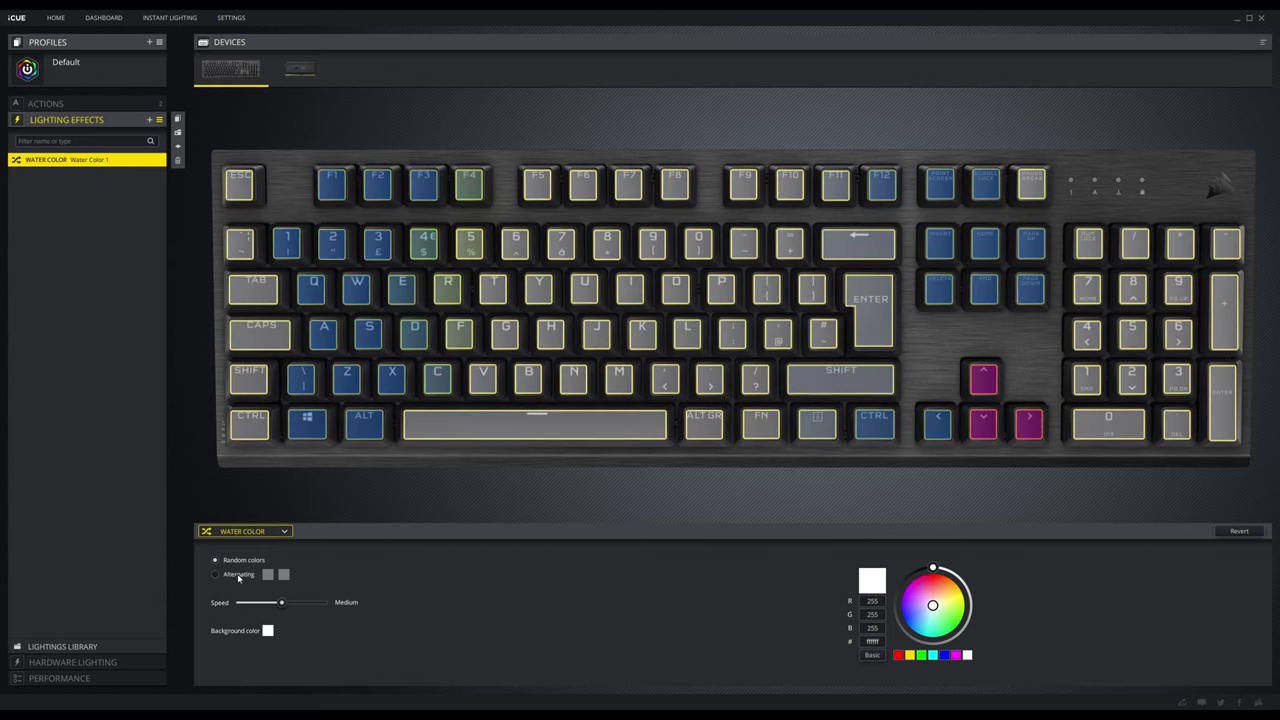
Step: Try a slower speed and alternating red/blue colours on Water Color, then revert to random colours
mouse_move(281, 602)
mouse_down()
mouse_move(217, 605)
mouse_move(383, 608)
mouse_move(269, 604)
mouse_up()
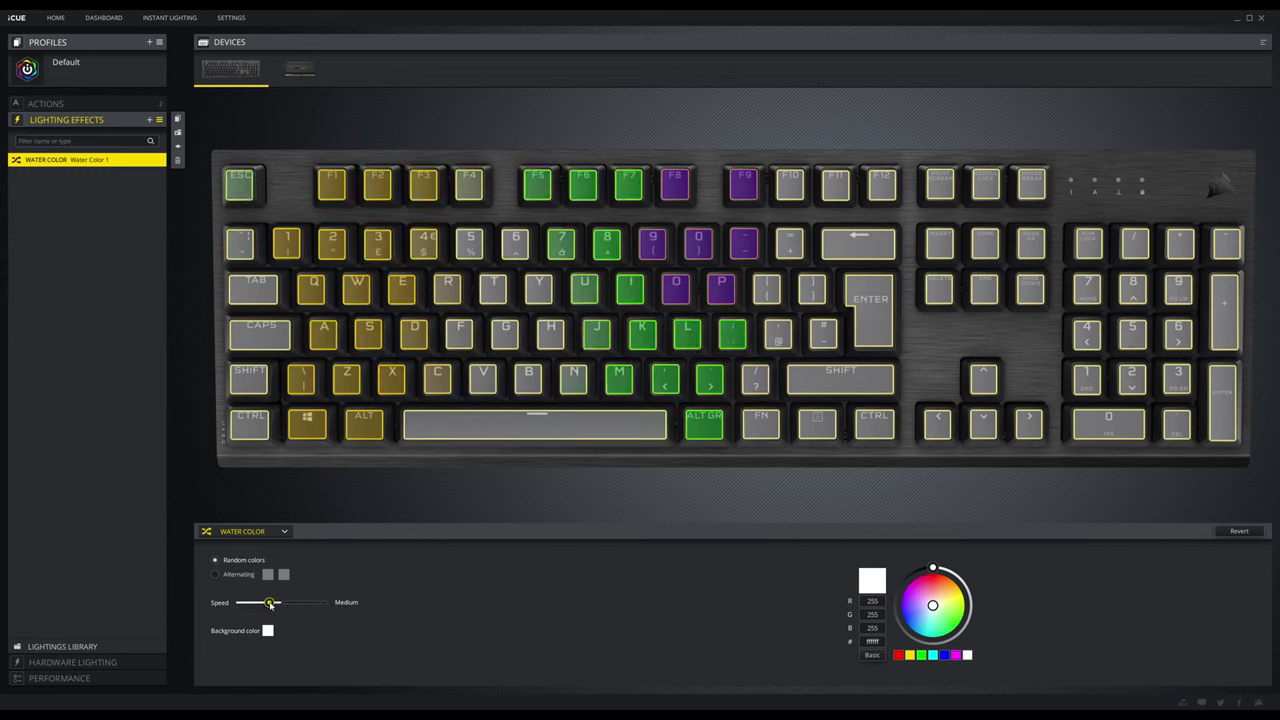
click(215, 574)
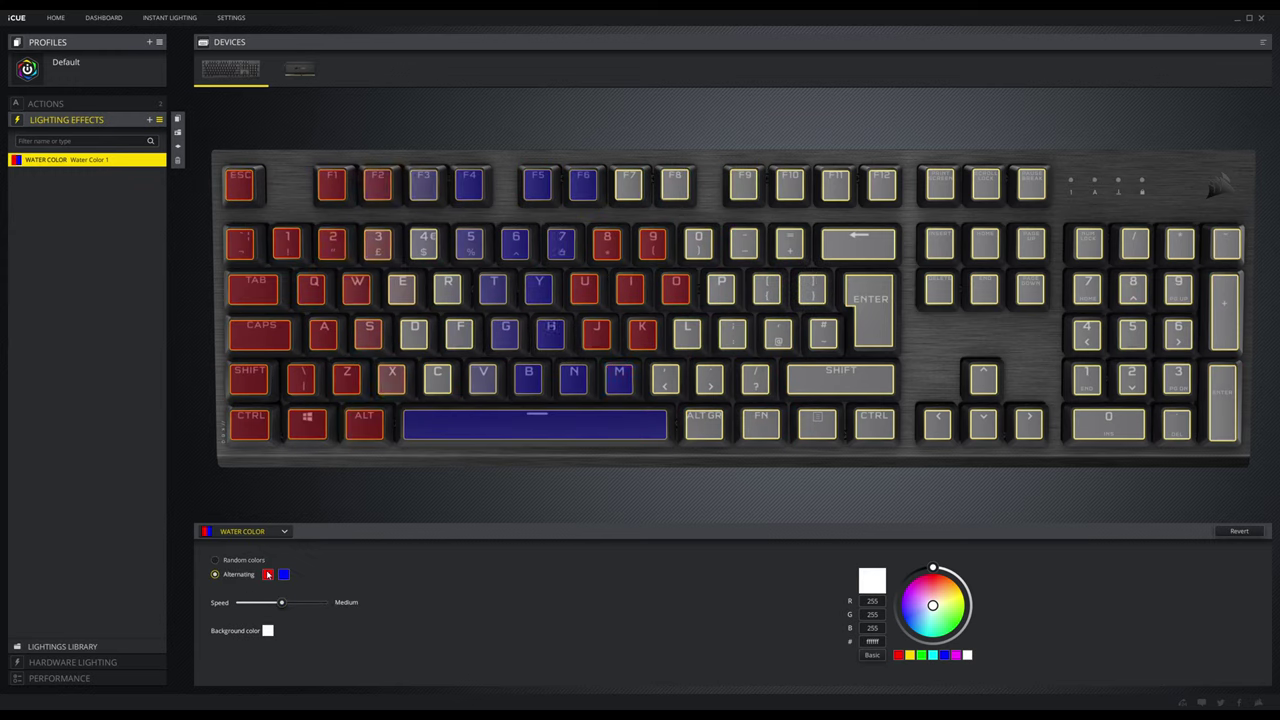
click(215, 560)
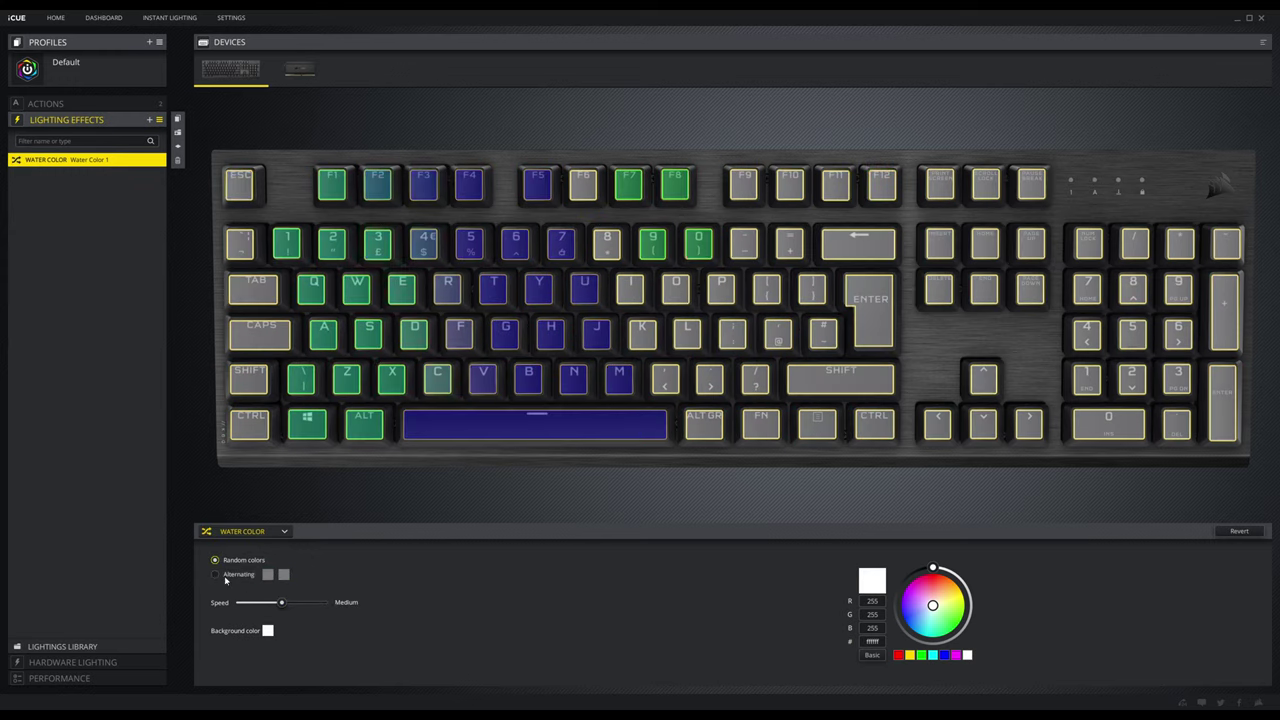
click(250, 532)
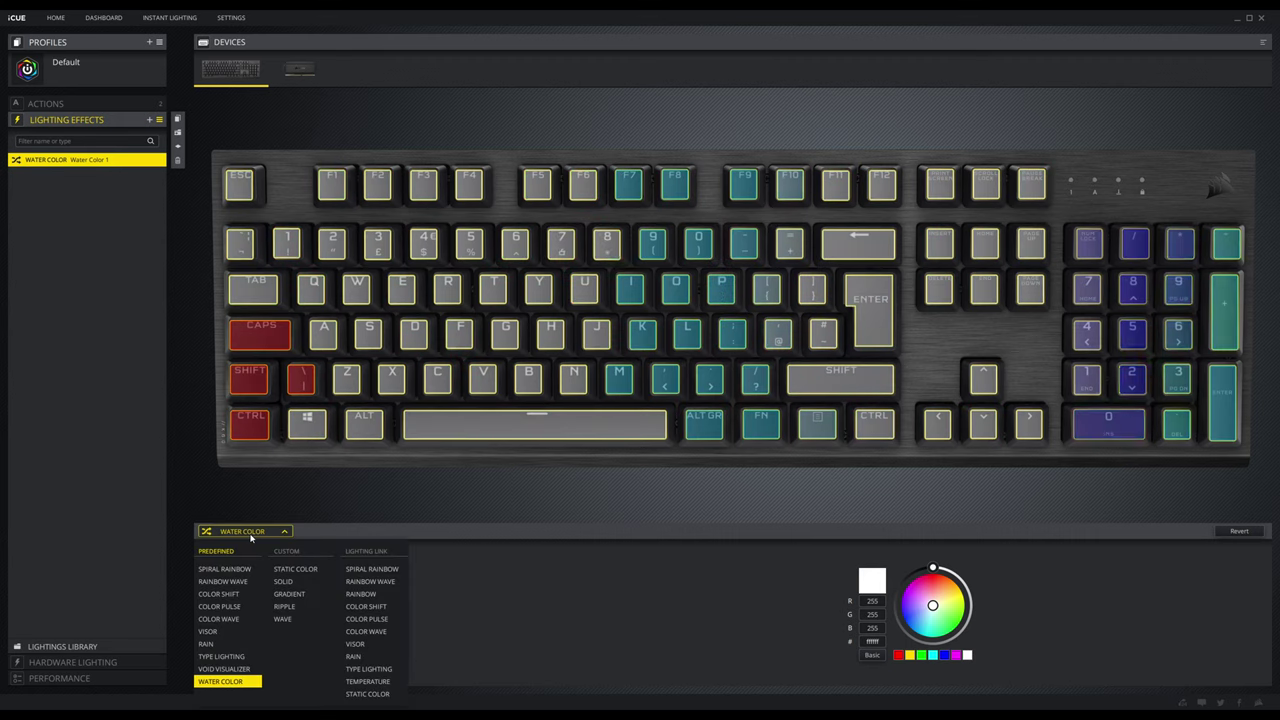
Step: Switch the effect to Type Lighting in single-key mode and test it by typing keys
click(240, 656)
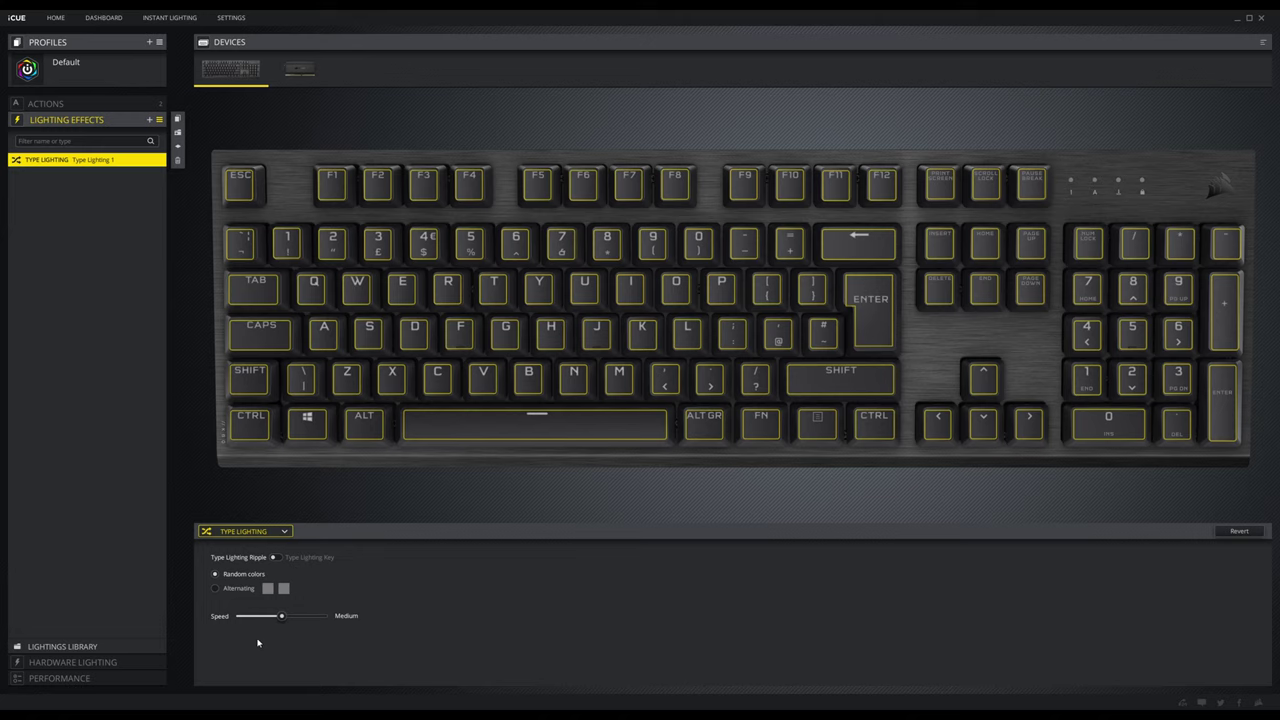
click(276, 558)
key(h)
key(j)
key(r)
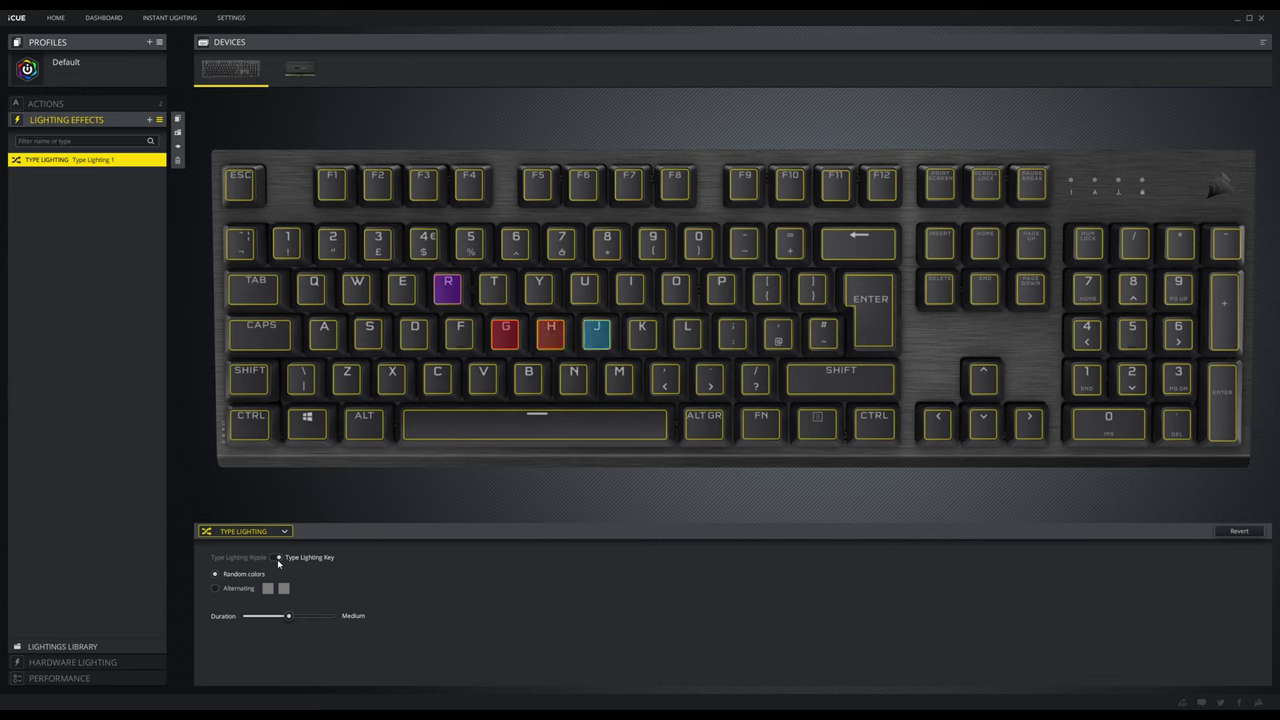
key(d)
key(f)
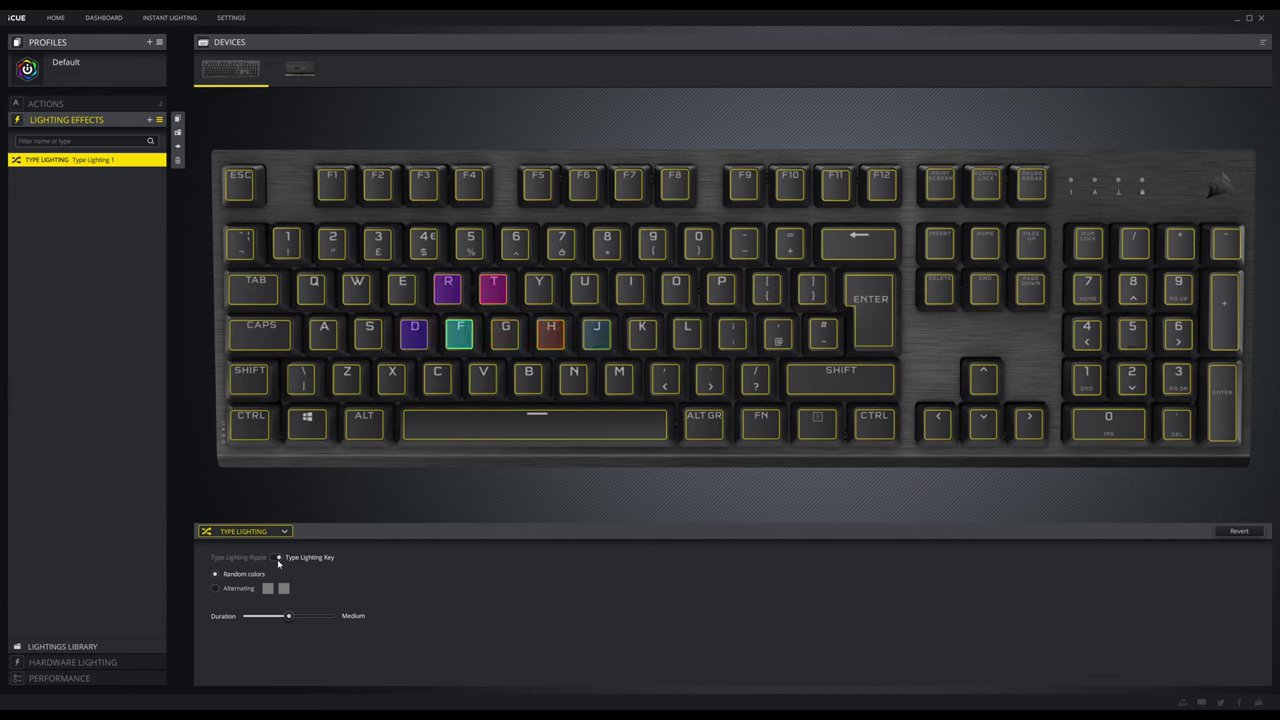
key(m)
key(t)
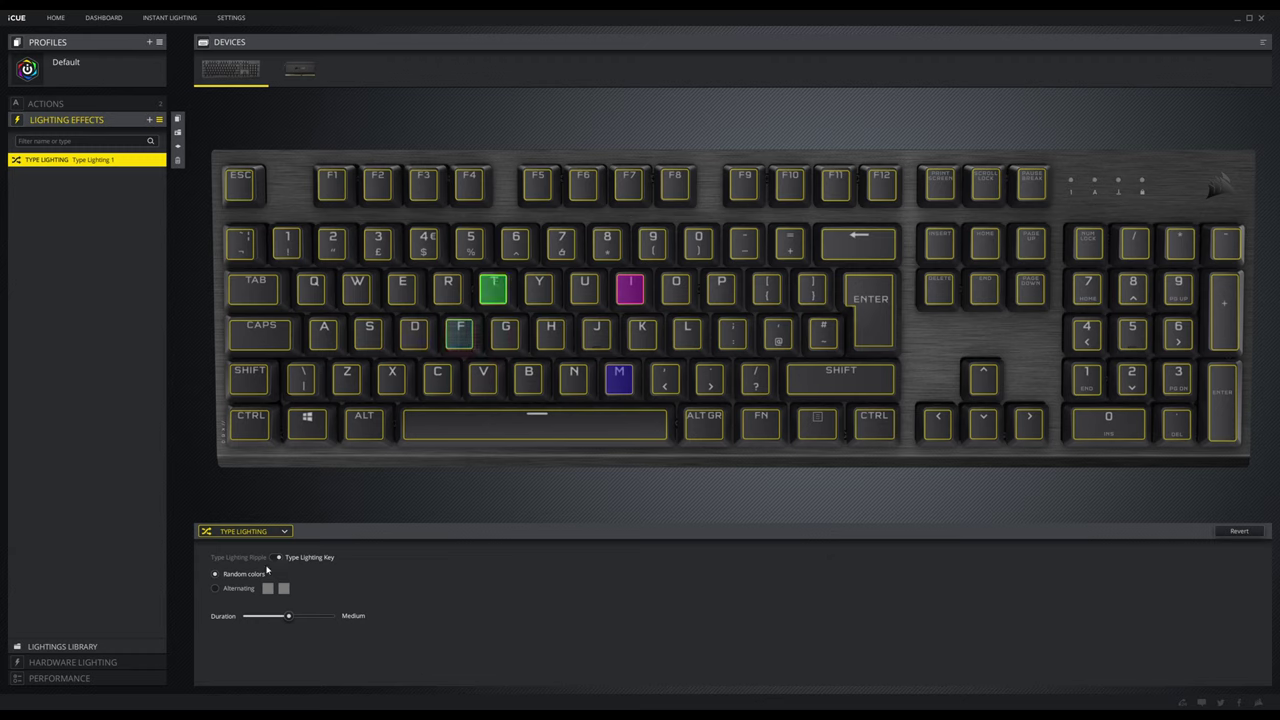
Step: Preview ripple mode at Slow and Fast speeds, then return to single-key Type Lighting
click(272, 558)
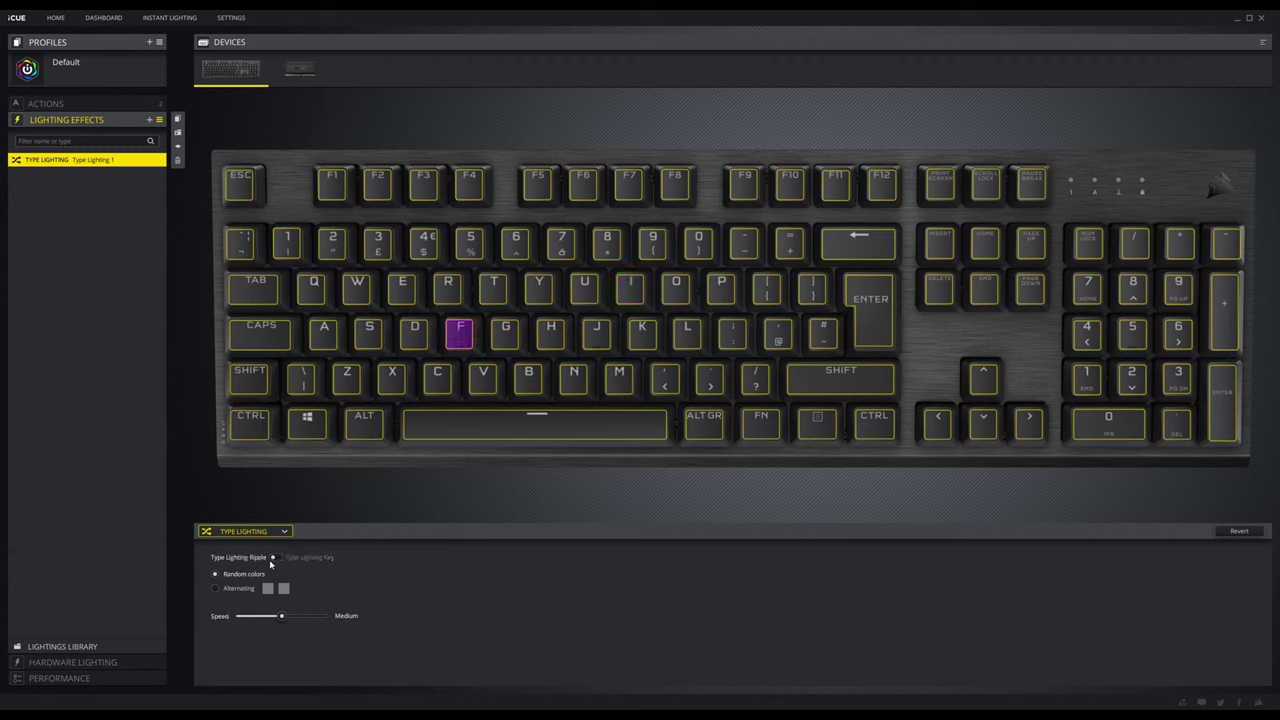
key(h)
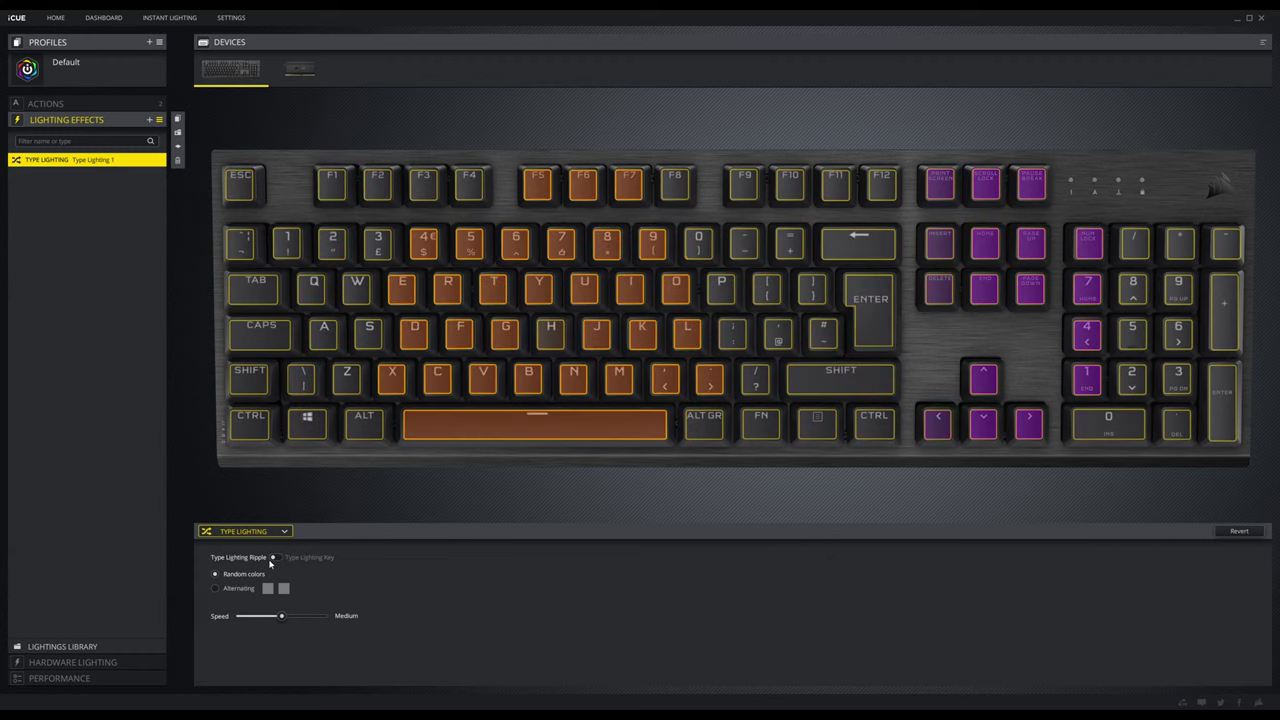
drag(282, 616, 214, 619)
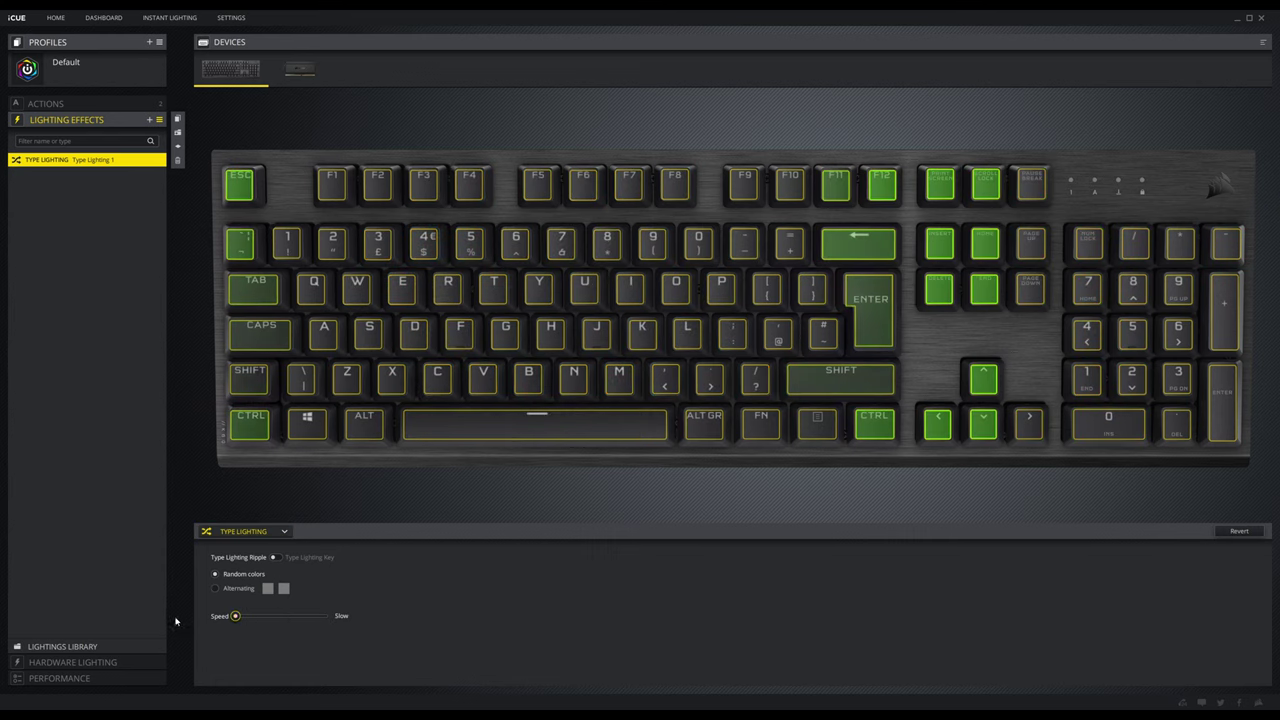
key(g)
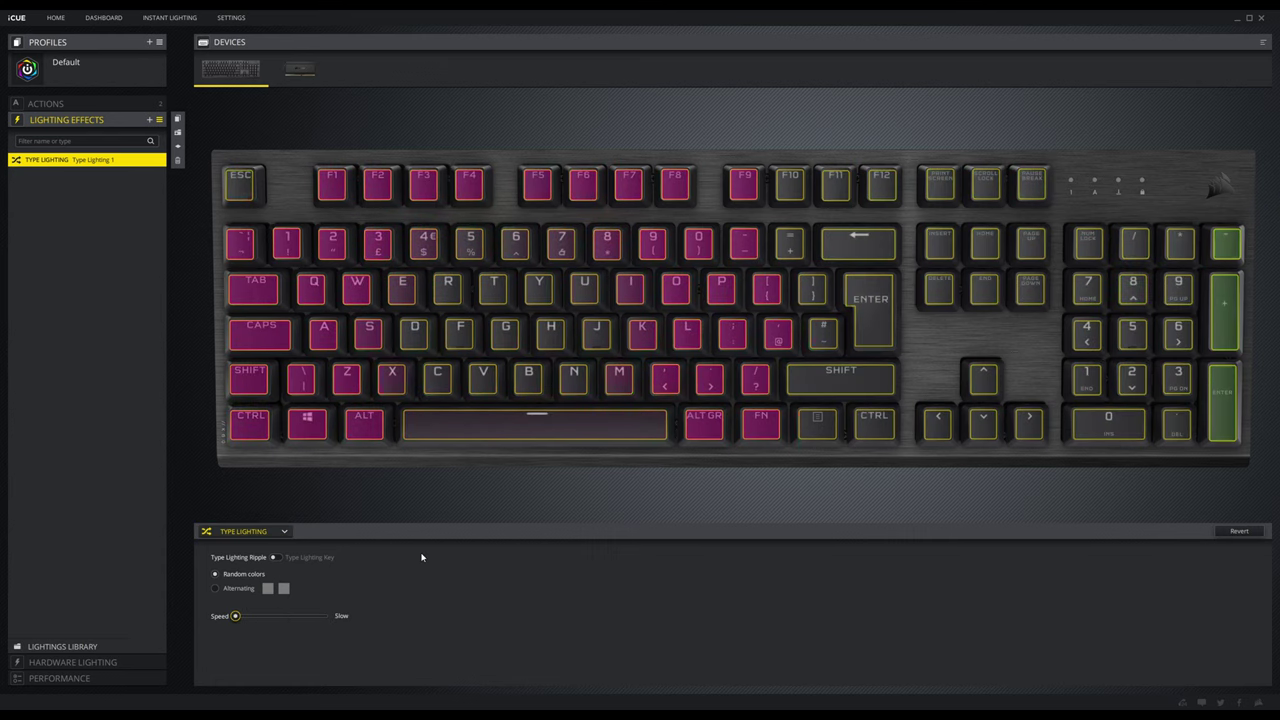
drag(236, 616, 400, 617)
key(f)
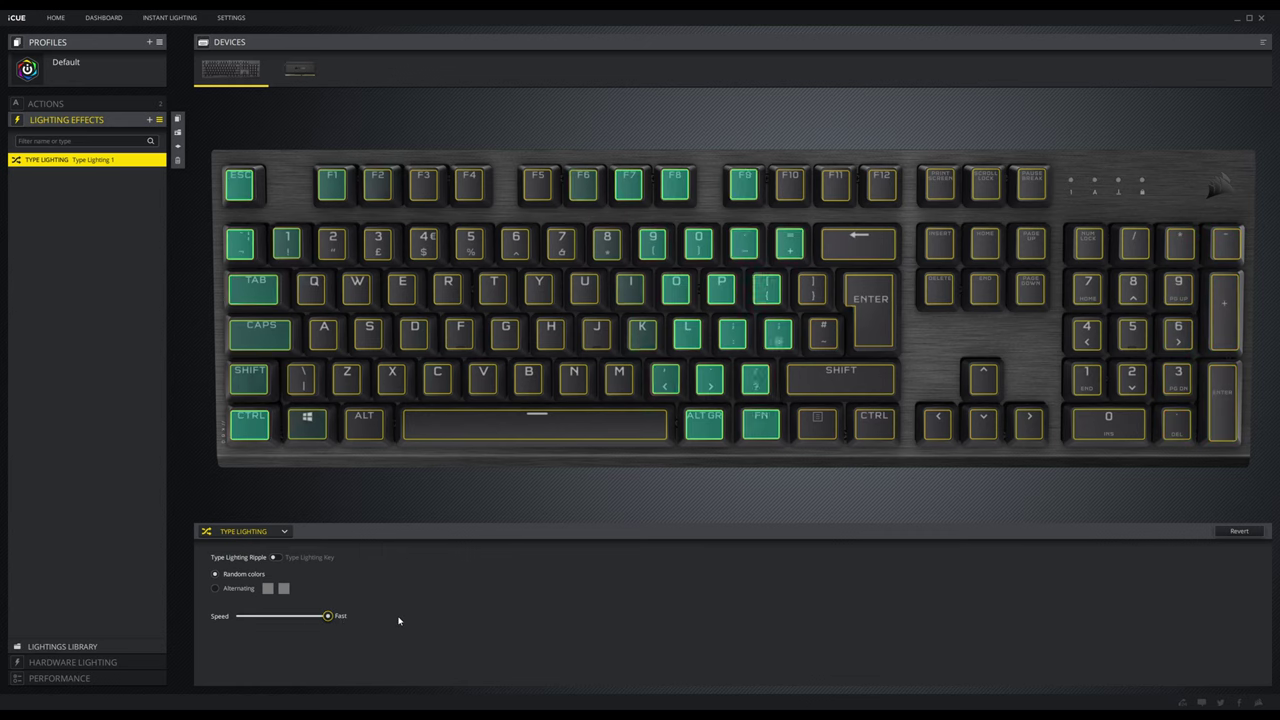
click(277, 558)
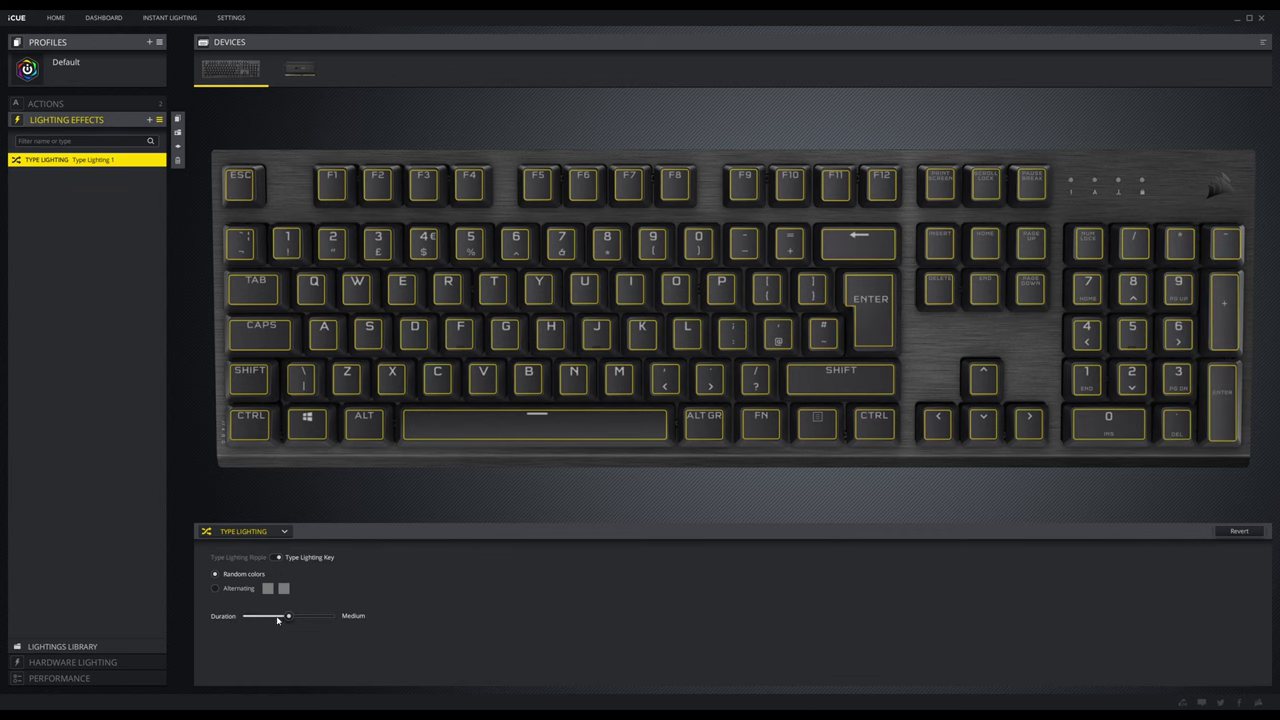
click(246, 533)
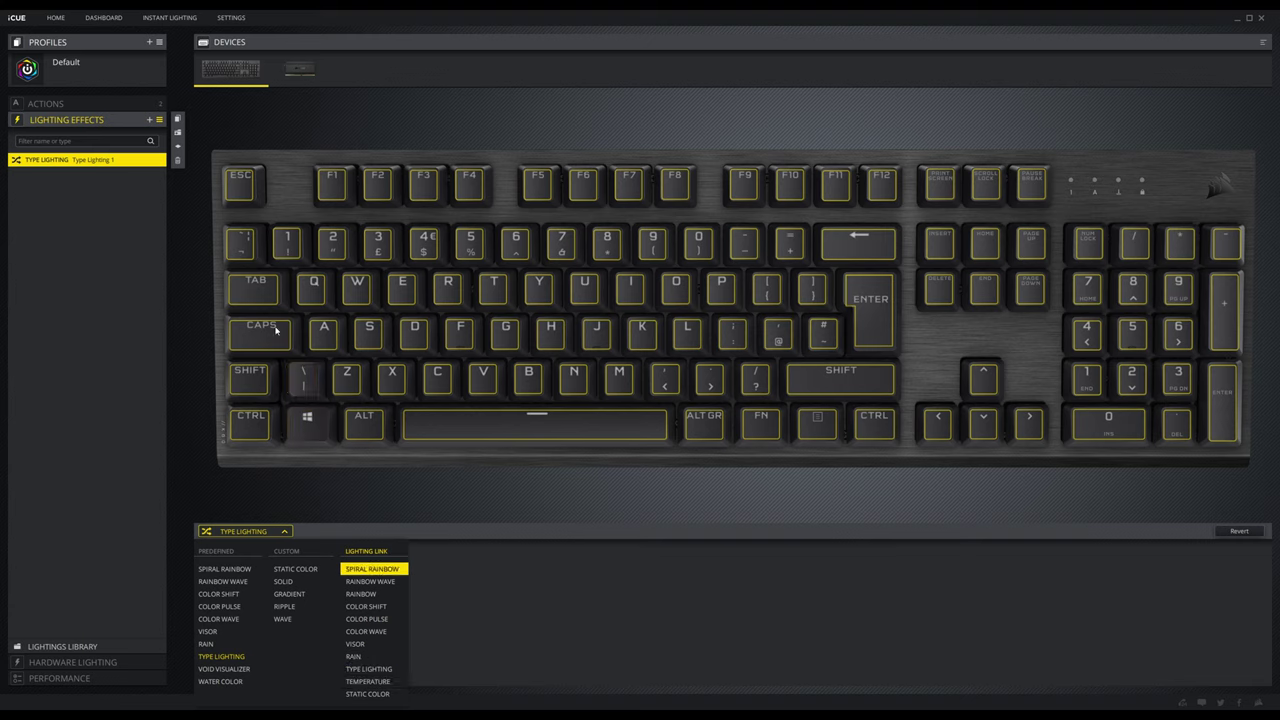
Step: Replace Type Lighting with a white Static Color effect (255, 255, 255)
click(181, 20)
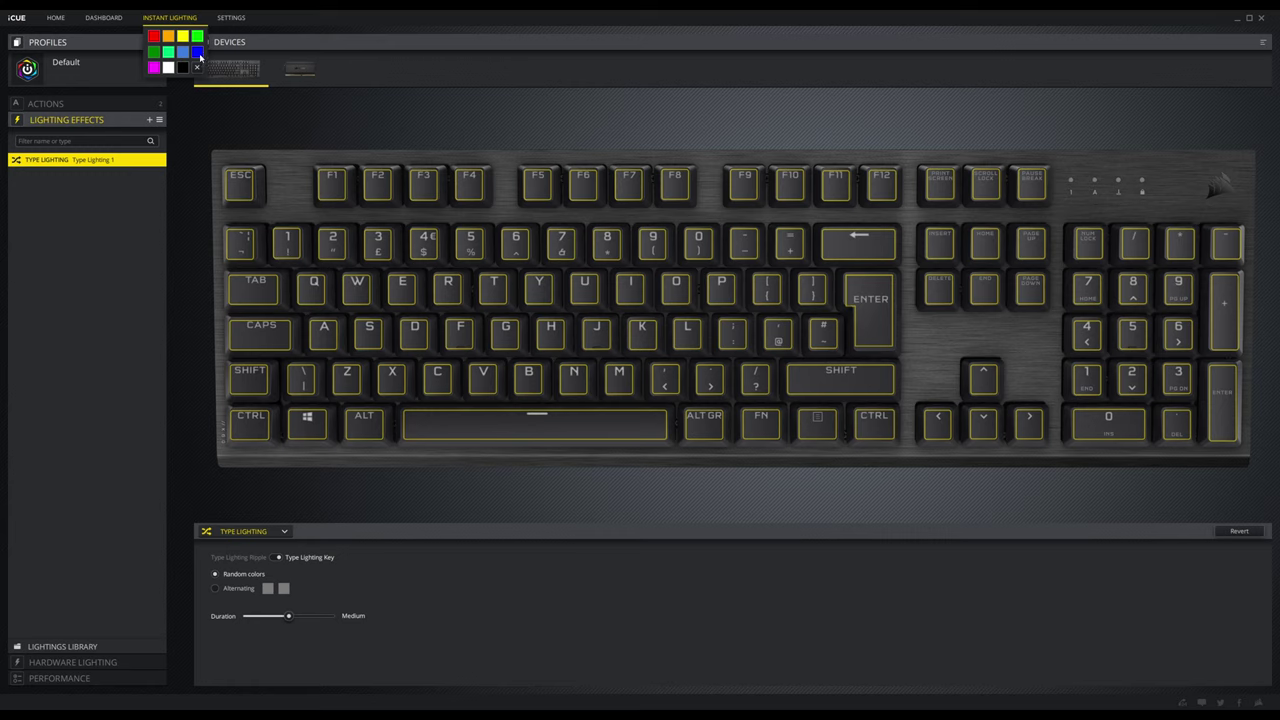
click(250, 532)
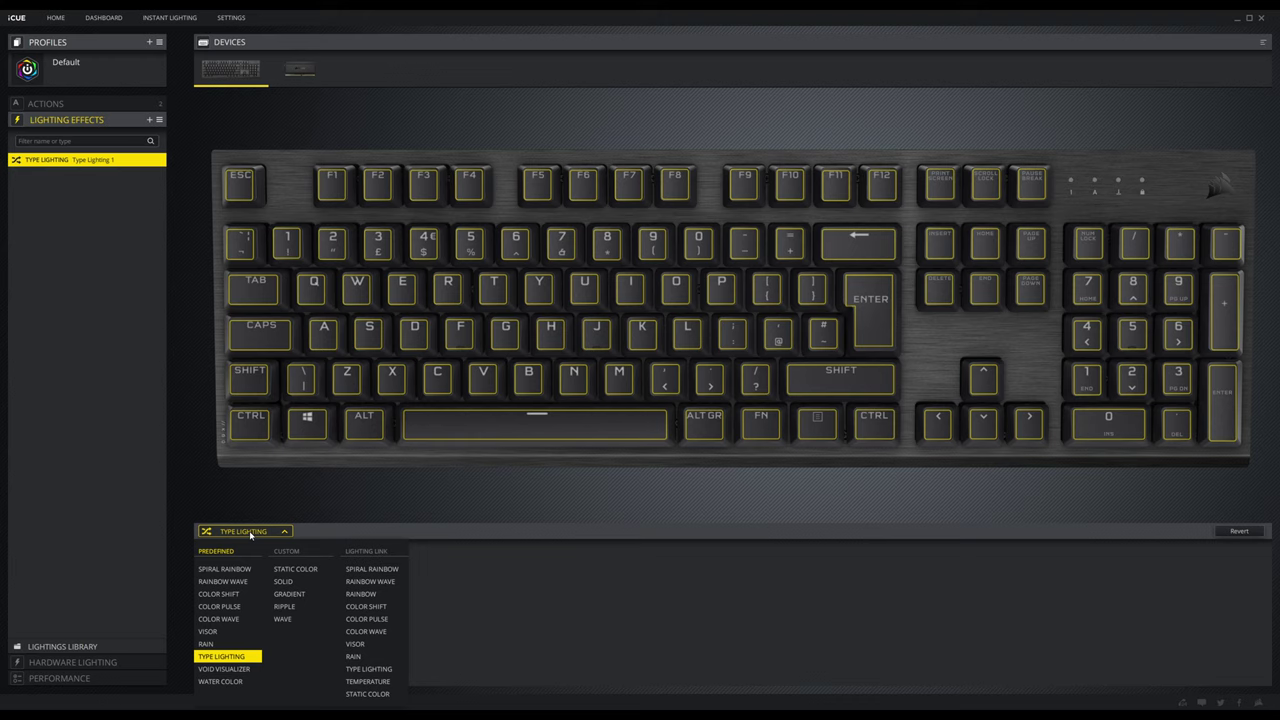
click(295, 570)
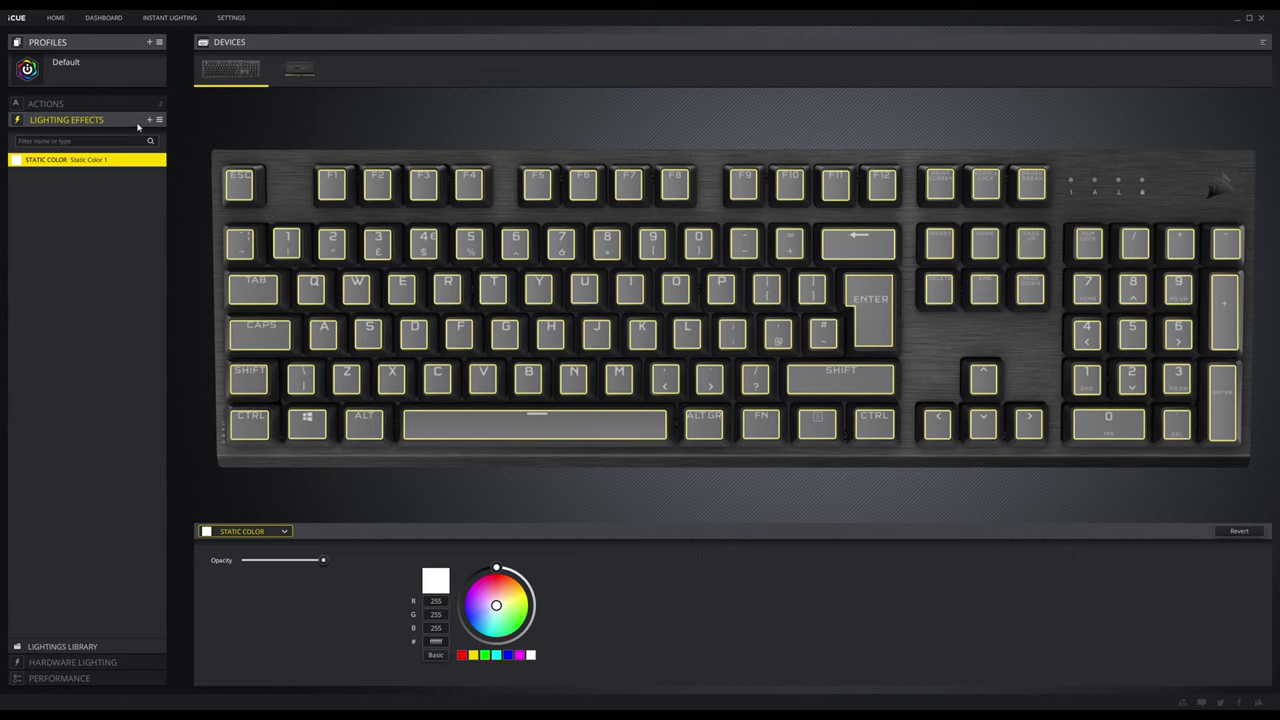
Step: Add a Static Color layer limited to W, A, S and D, coloured red (255, 0, 0)
click(149, 119)
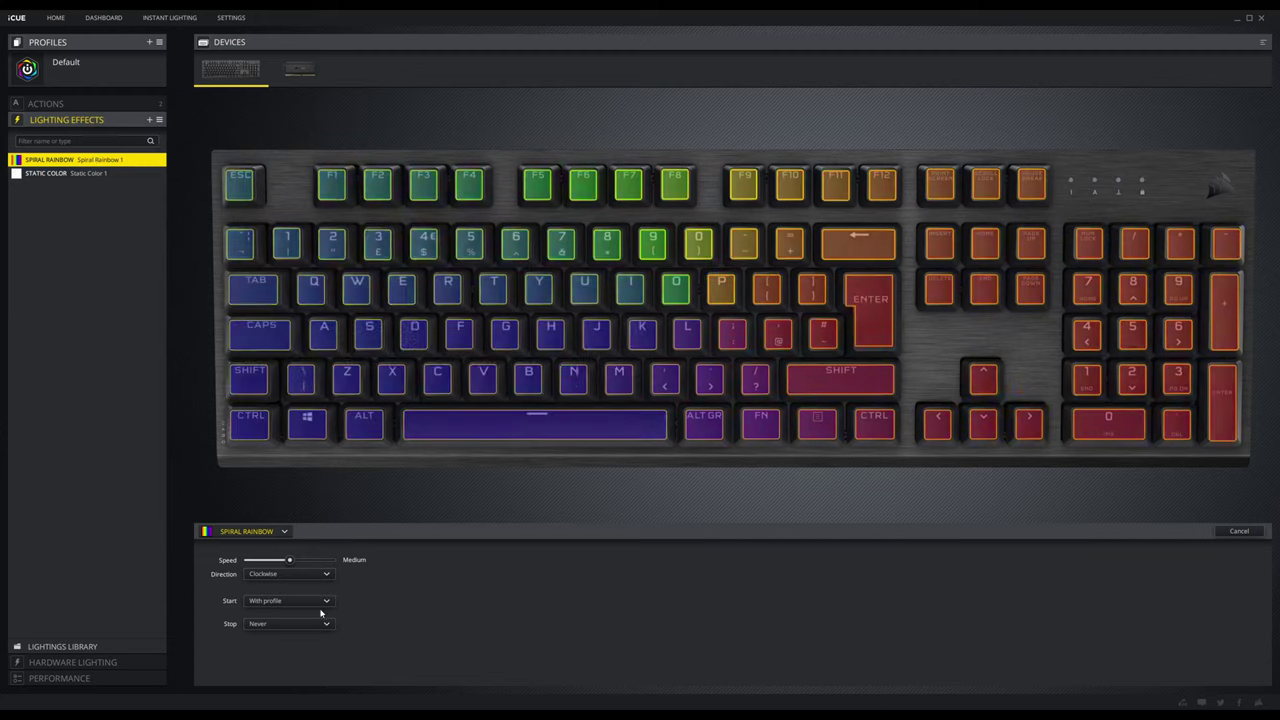
click(248, 531)
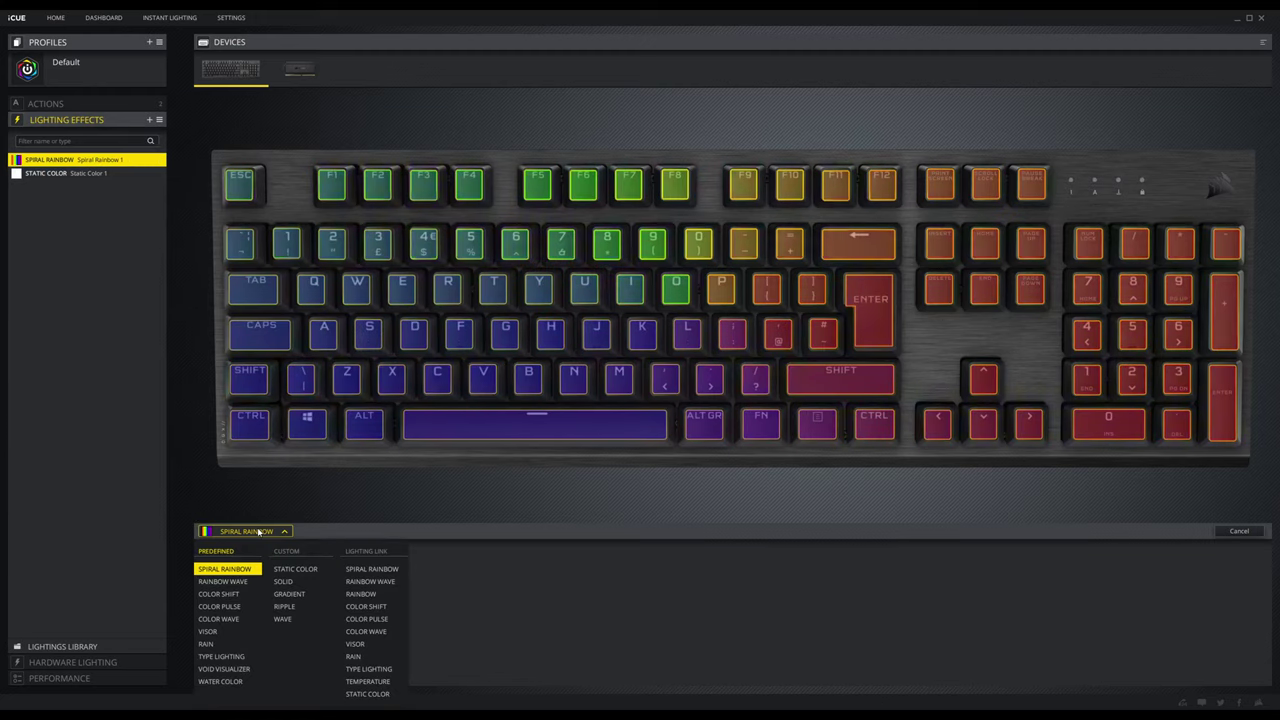
click(300, 568)
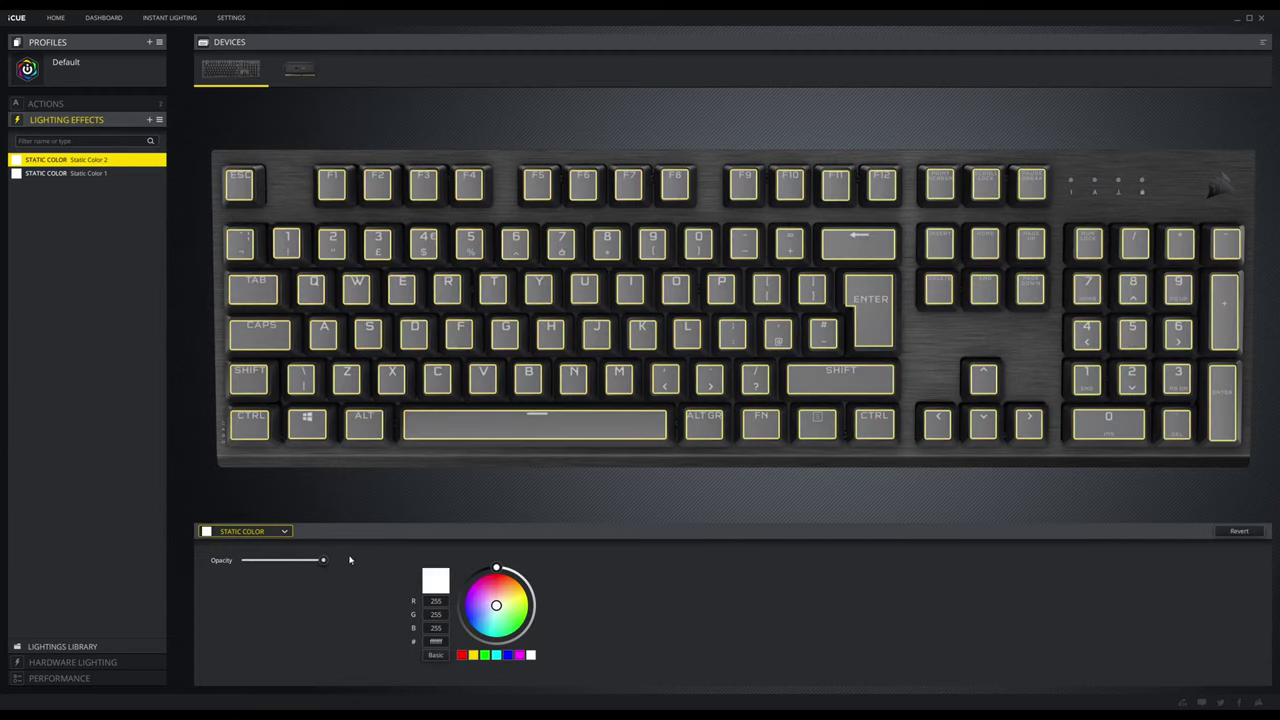
mouse_move(493, 592)
mouse_down()
mouse_move(488, 582)
mouse_move(496, 608)
mouse_up()
click(322, 335)
click(368, 333)
click(357, 290)
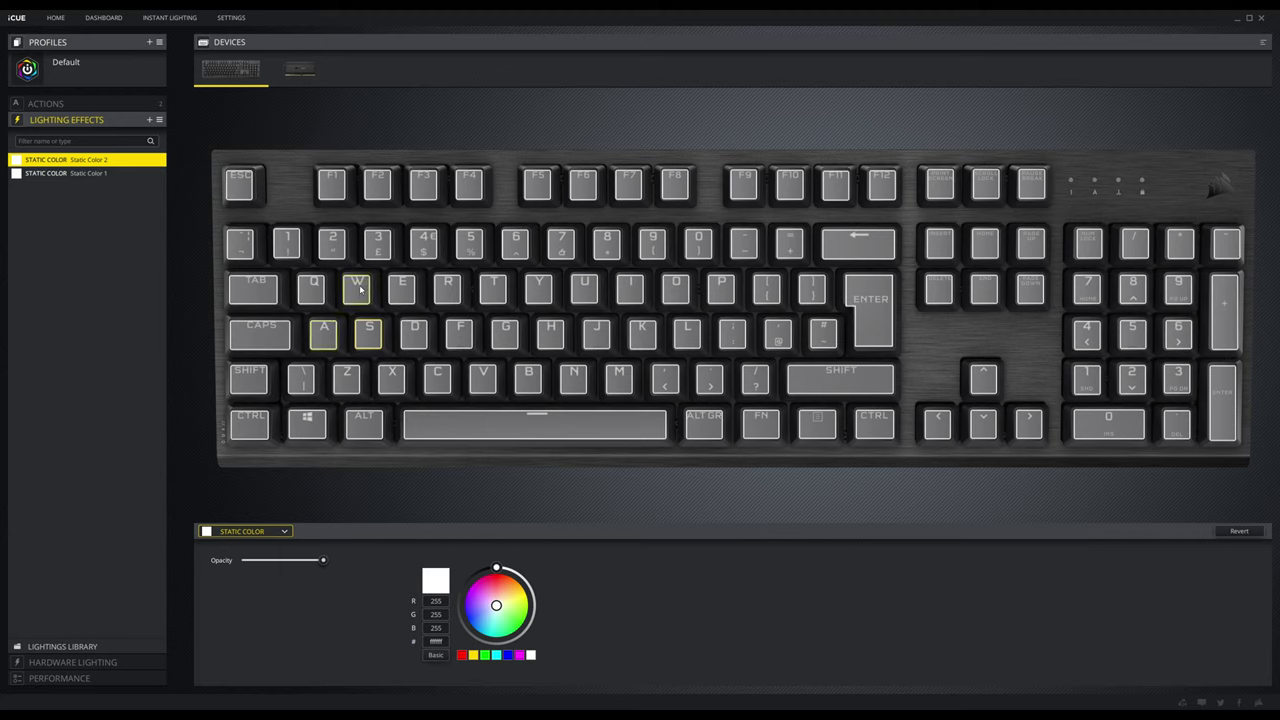
click(414, 333)
click(461, 655)
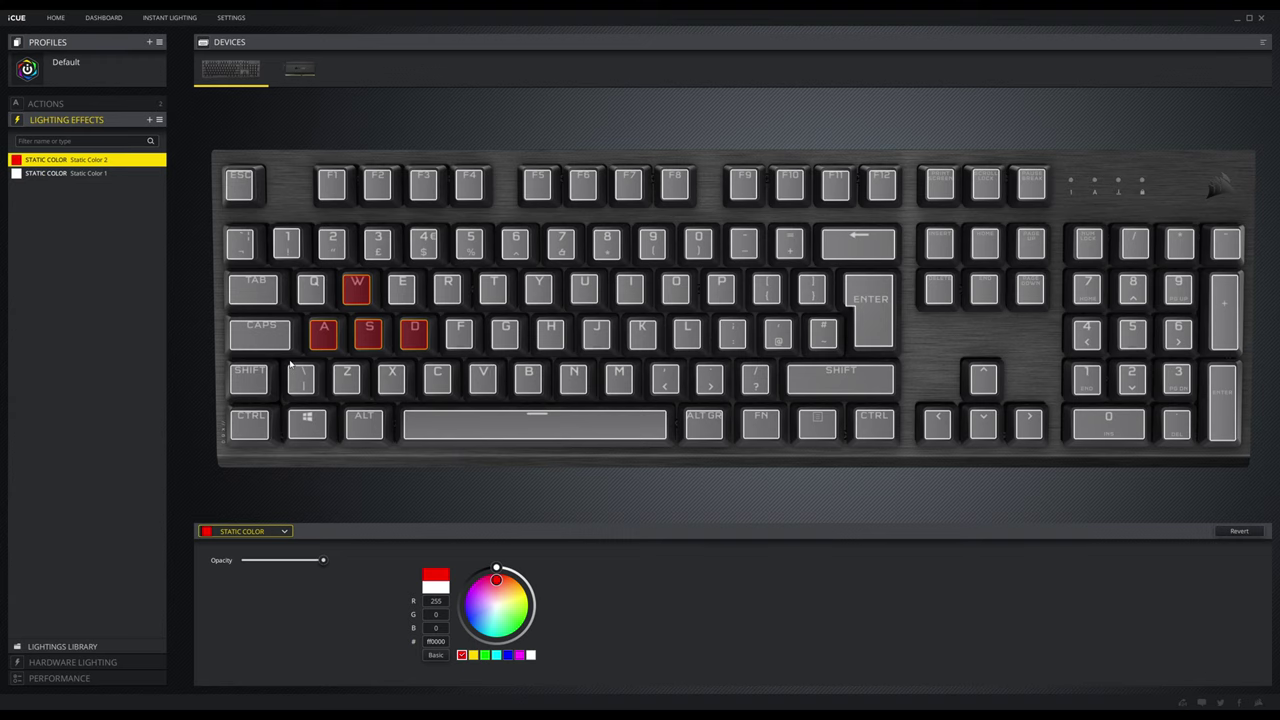
Step: Add a Type Lighting layer on top and test its ripple by pressing S, E and A
click(149, 119)
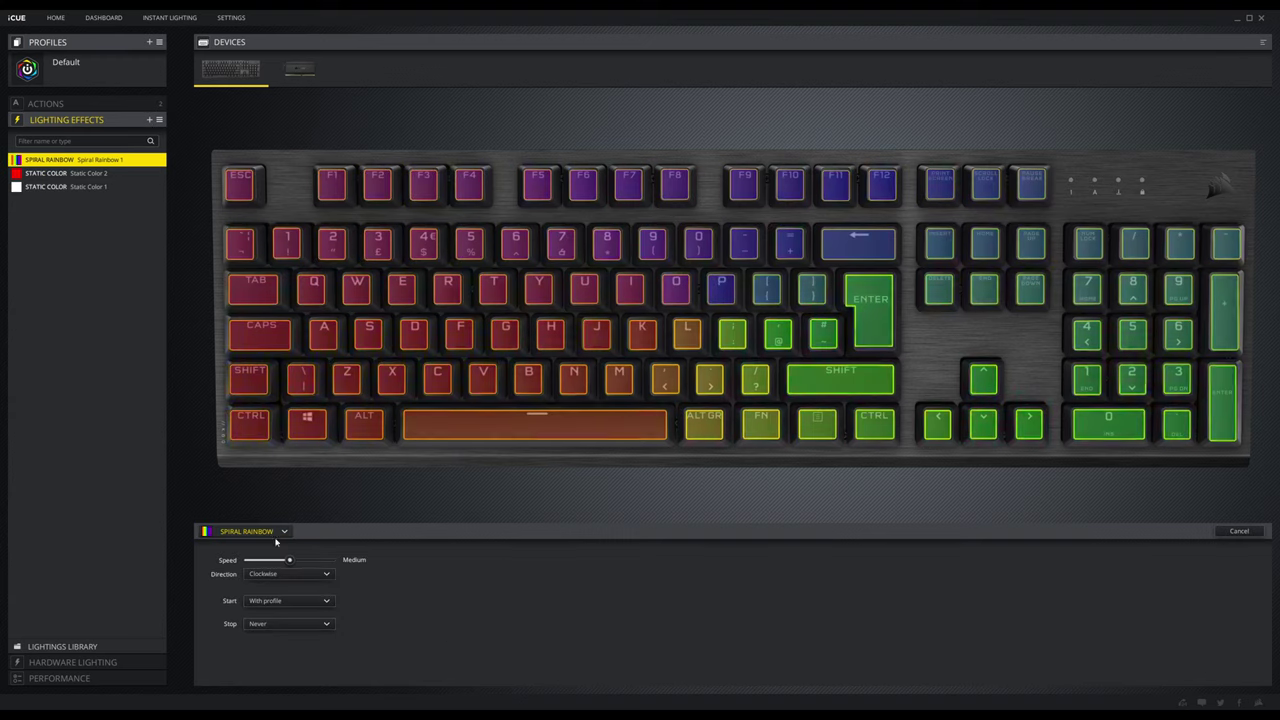
click(250, 531)
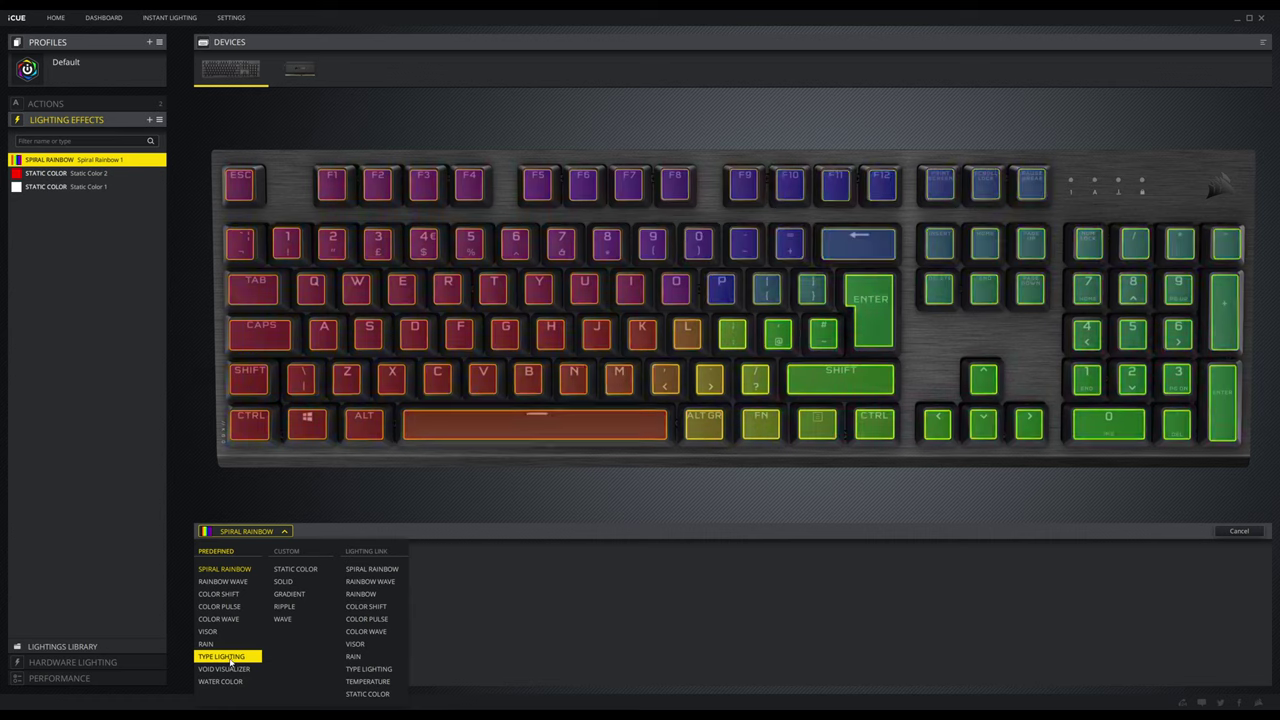
click(222, 656)
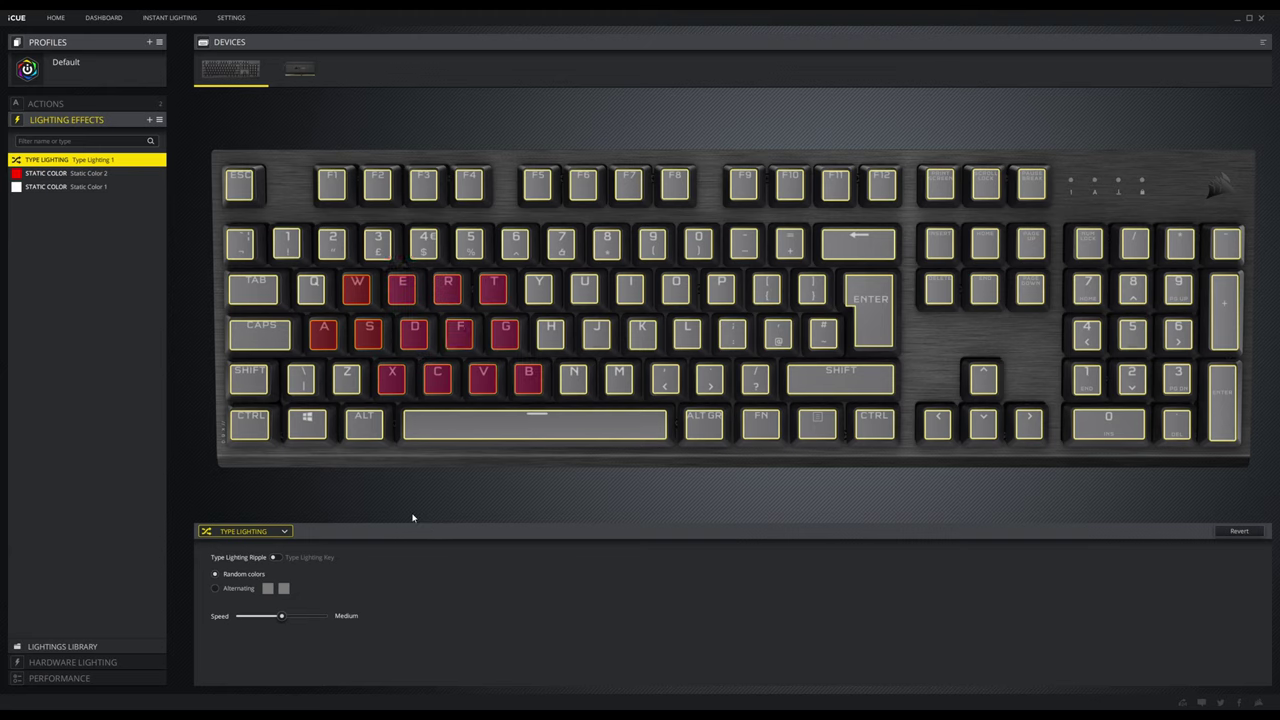
key(s)
key(e)
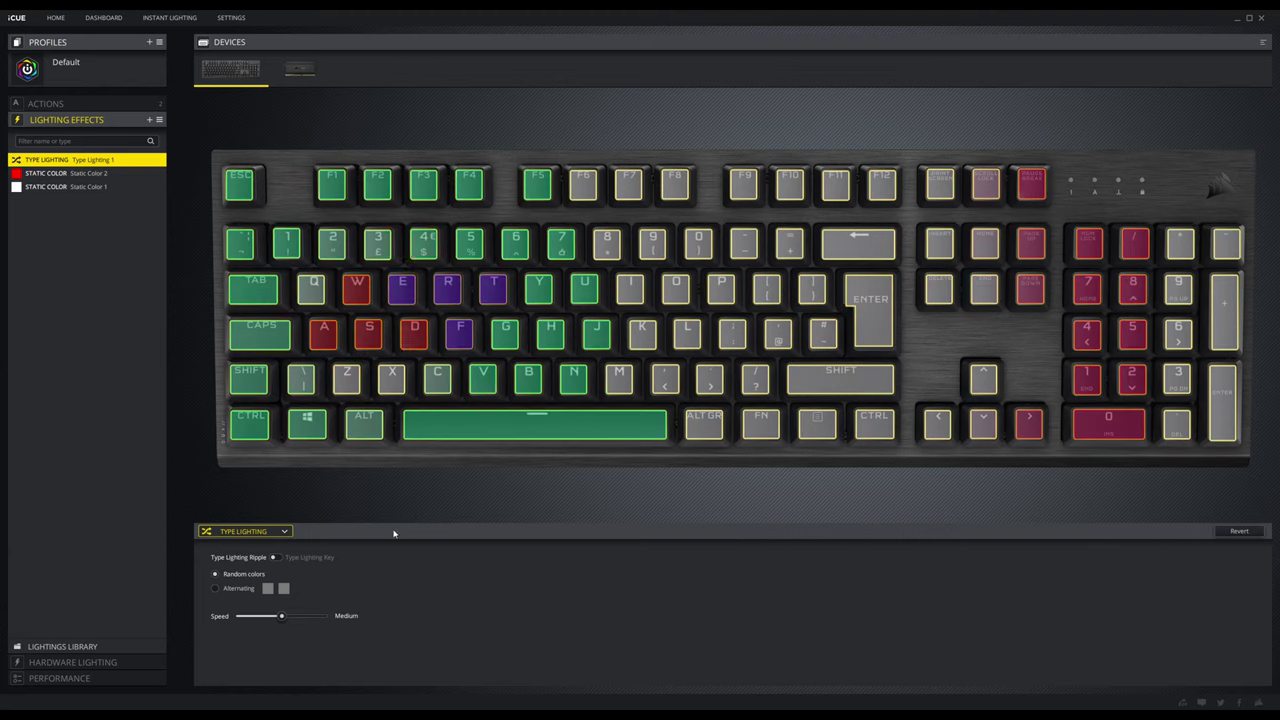
key(a)
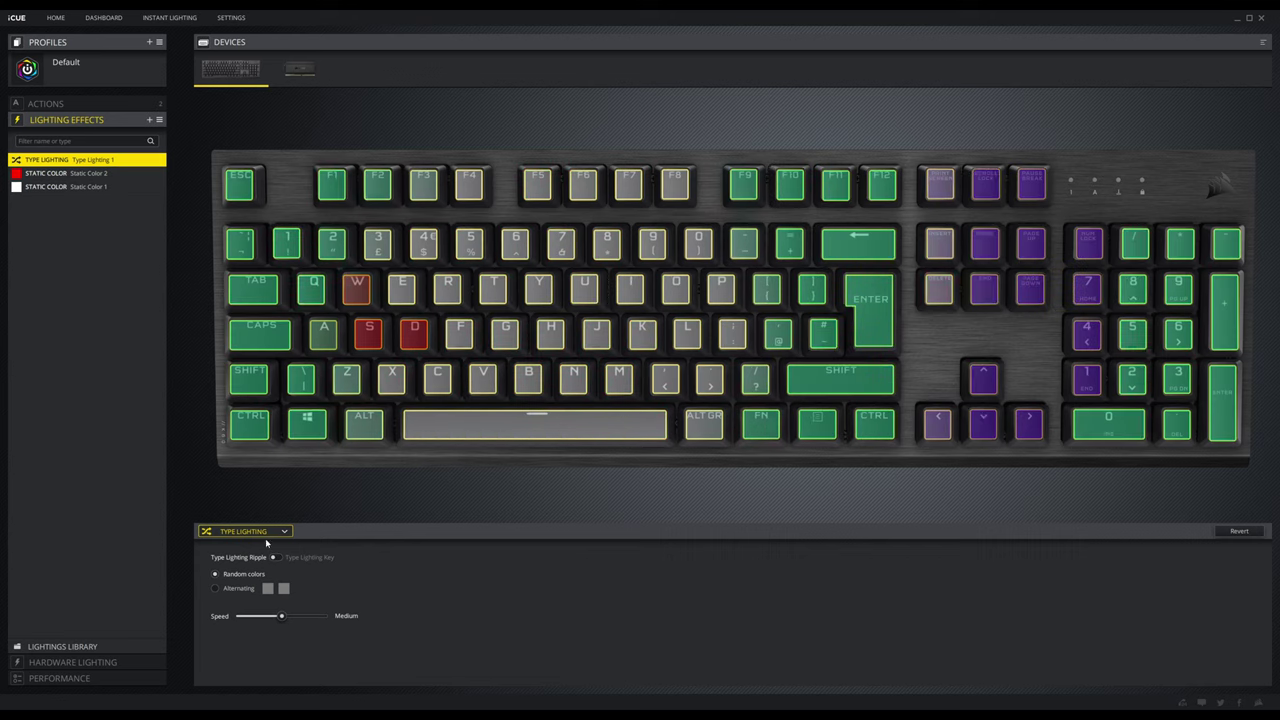
Step: Switch the Type Lighting layer to single-key mode and test it by typing various keys
click(274, 557)
key(w)
key(s)
key(d)
key(h)
key(u)
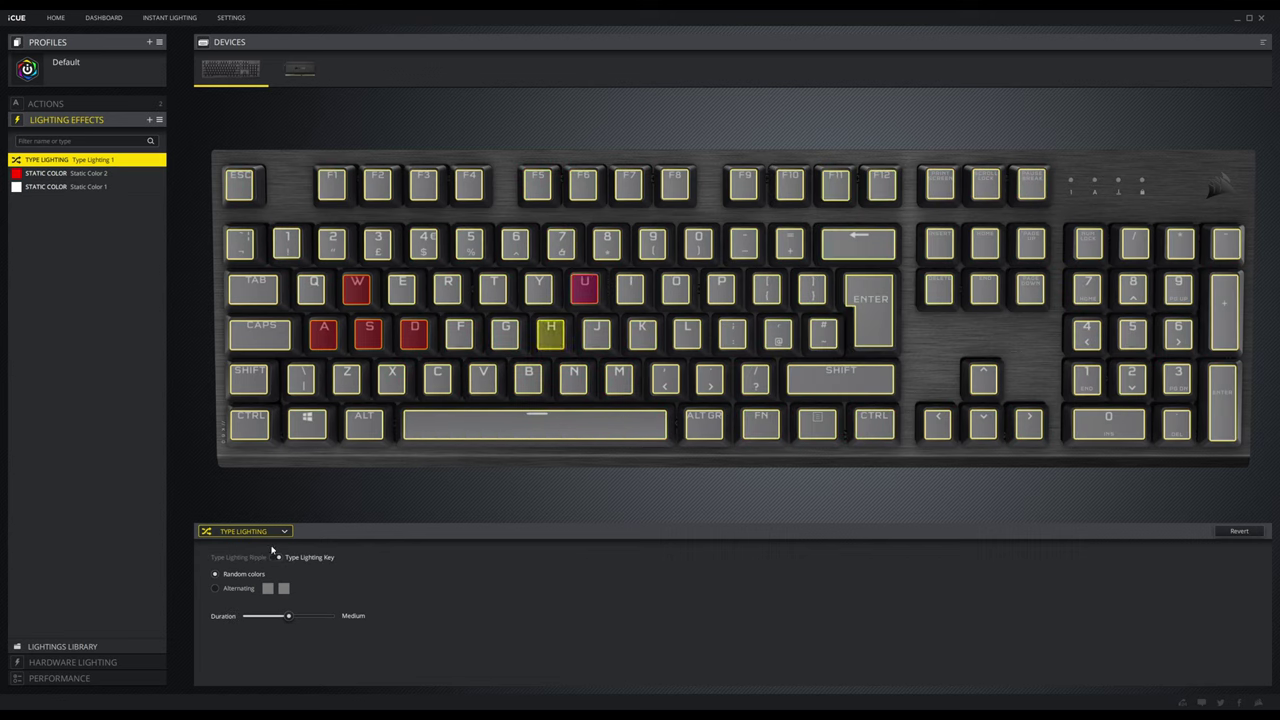
key(y)
key(t)
key(f)
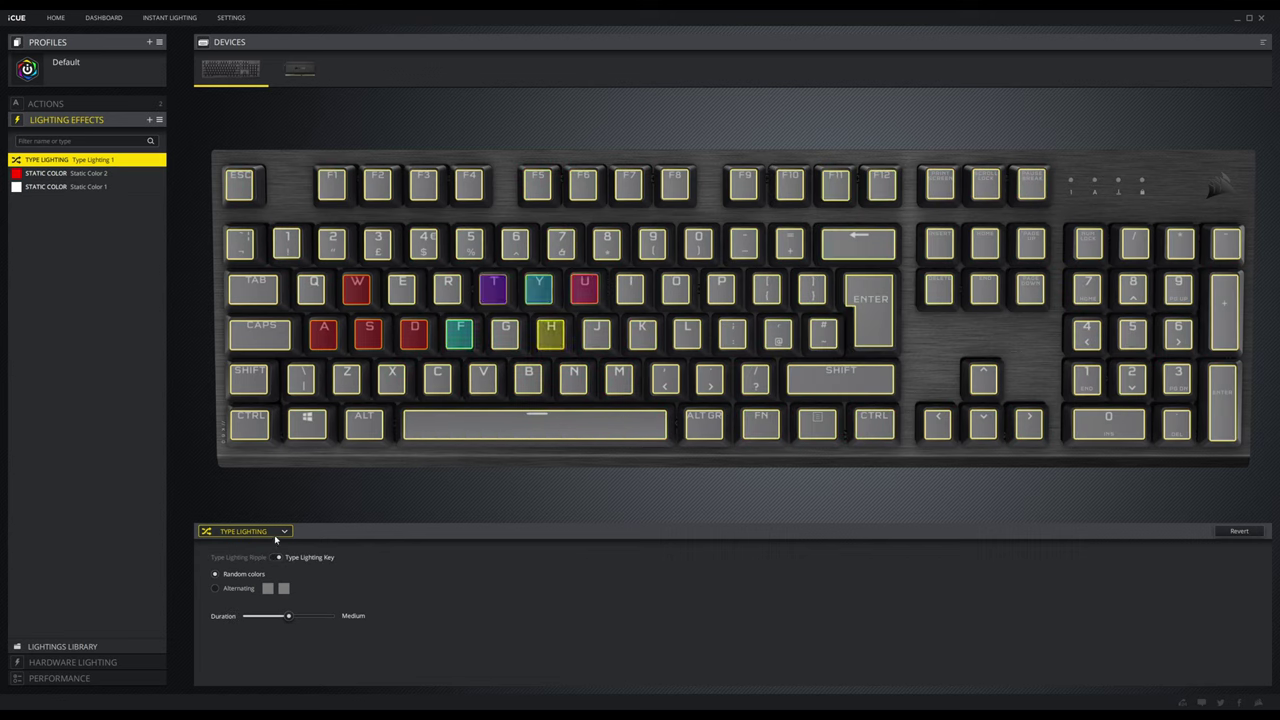
key(4)
key(b)
key(k)
key(o)
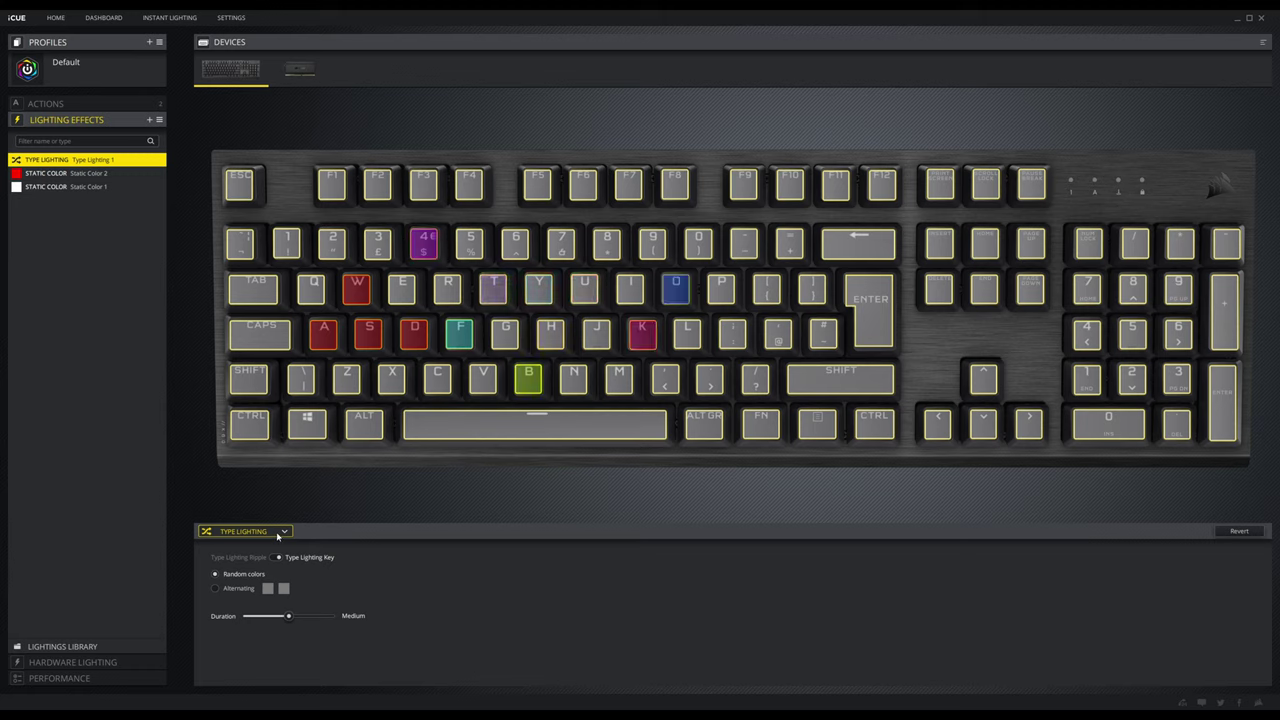
key(5)
key(h)
key(r)
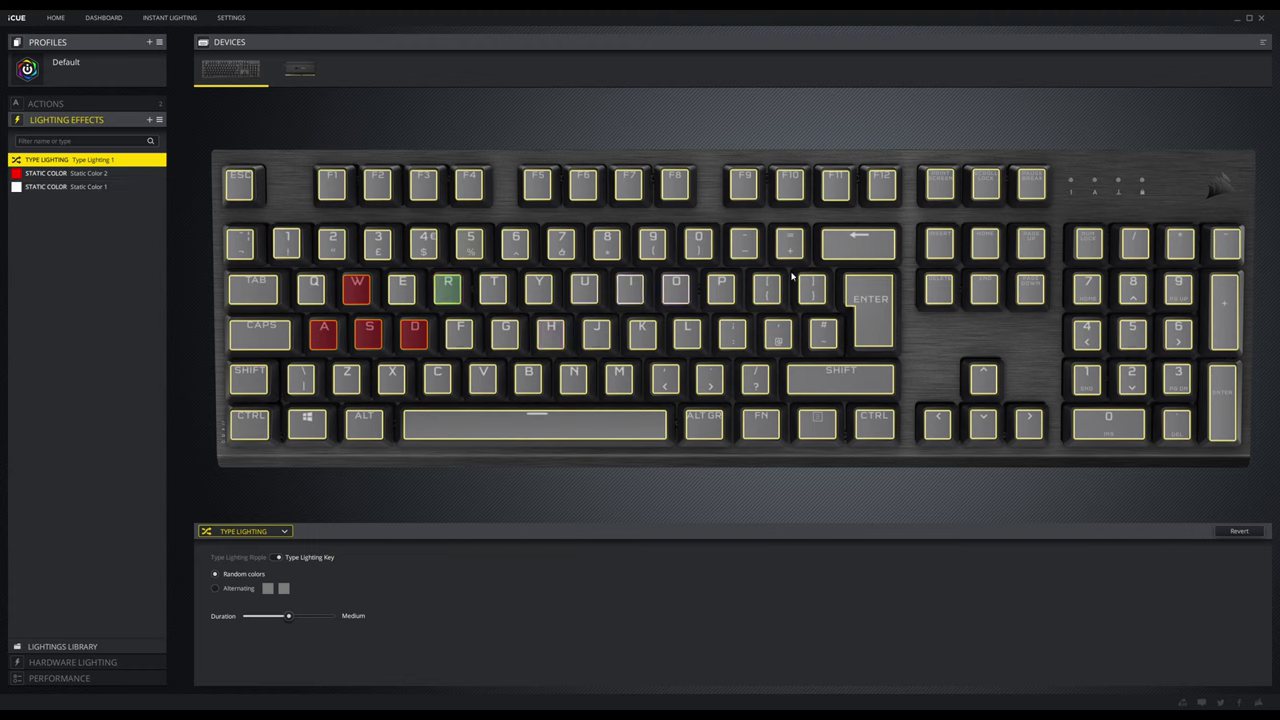
key(r)
key(j)
Step: Set the keyboard's hardware lighting effect to Water Color
click(105, 663)
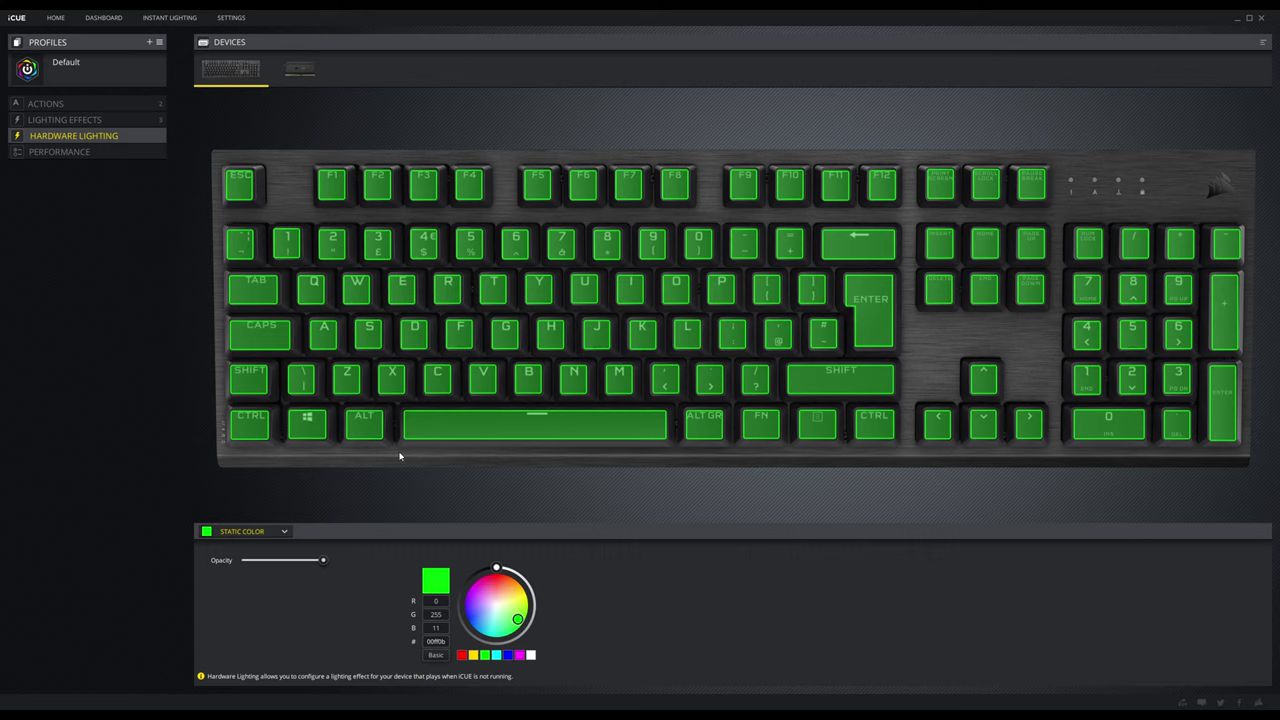
click(258, 531)
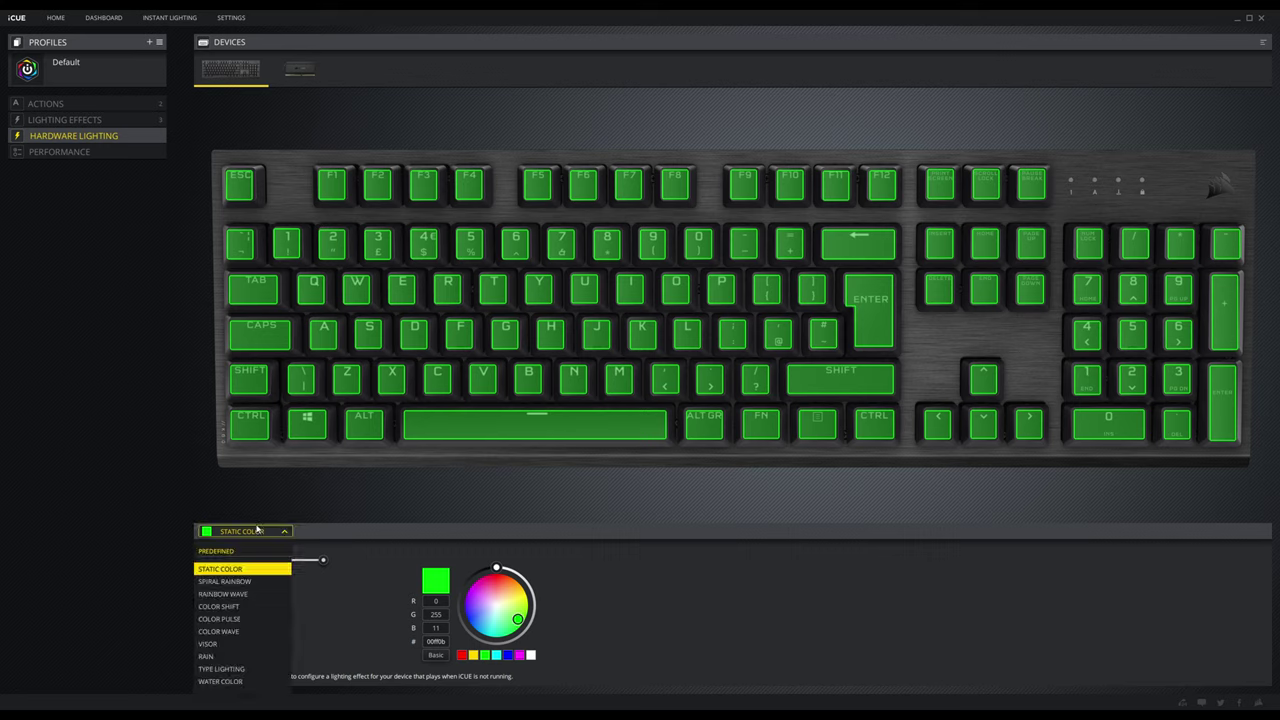
click(226, 687)
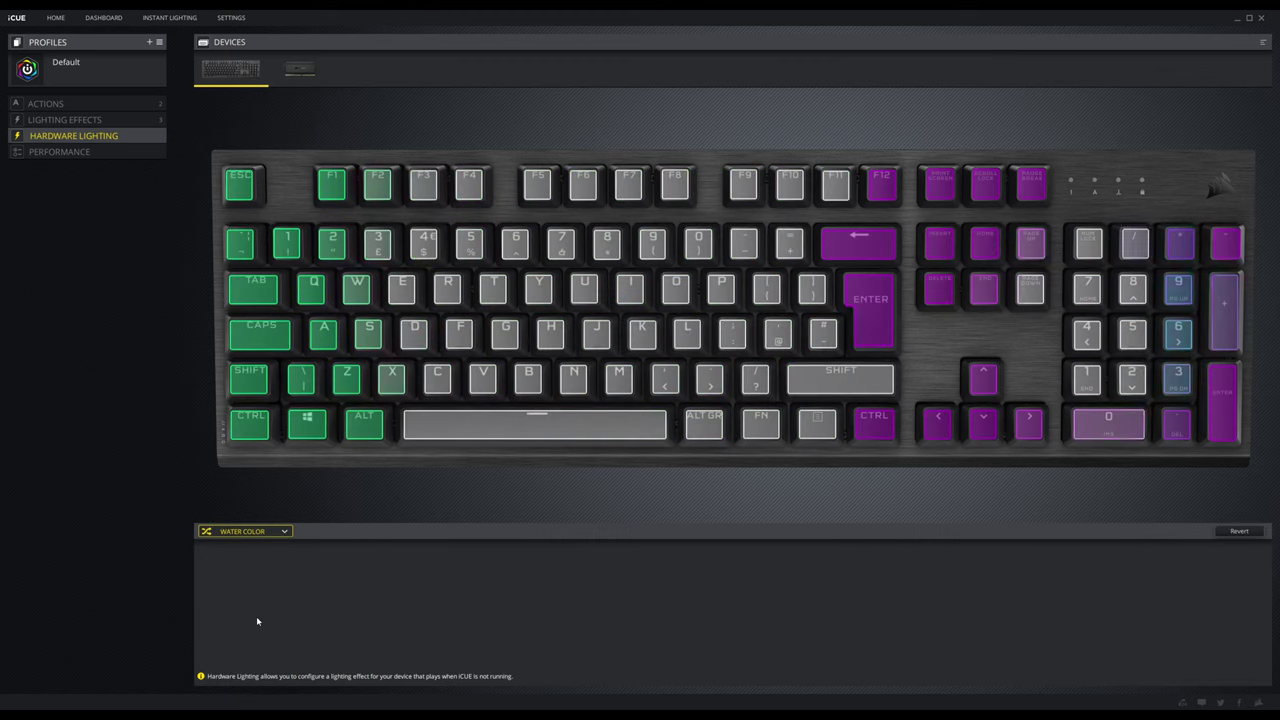
Step: Try a near-black Static Color, then return hardware lighting to Water Color and open Performance
click(251, 531)
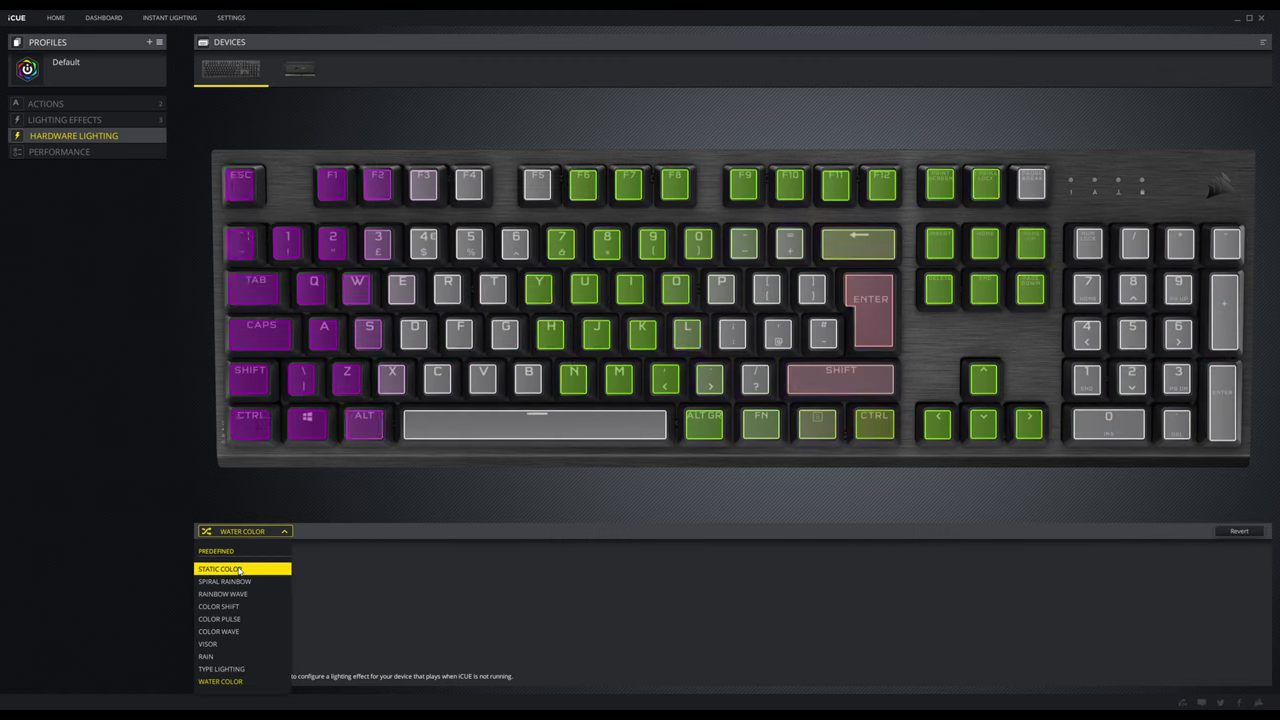
click(239, 569)
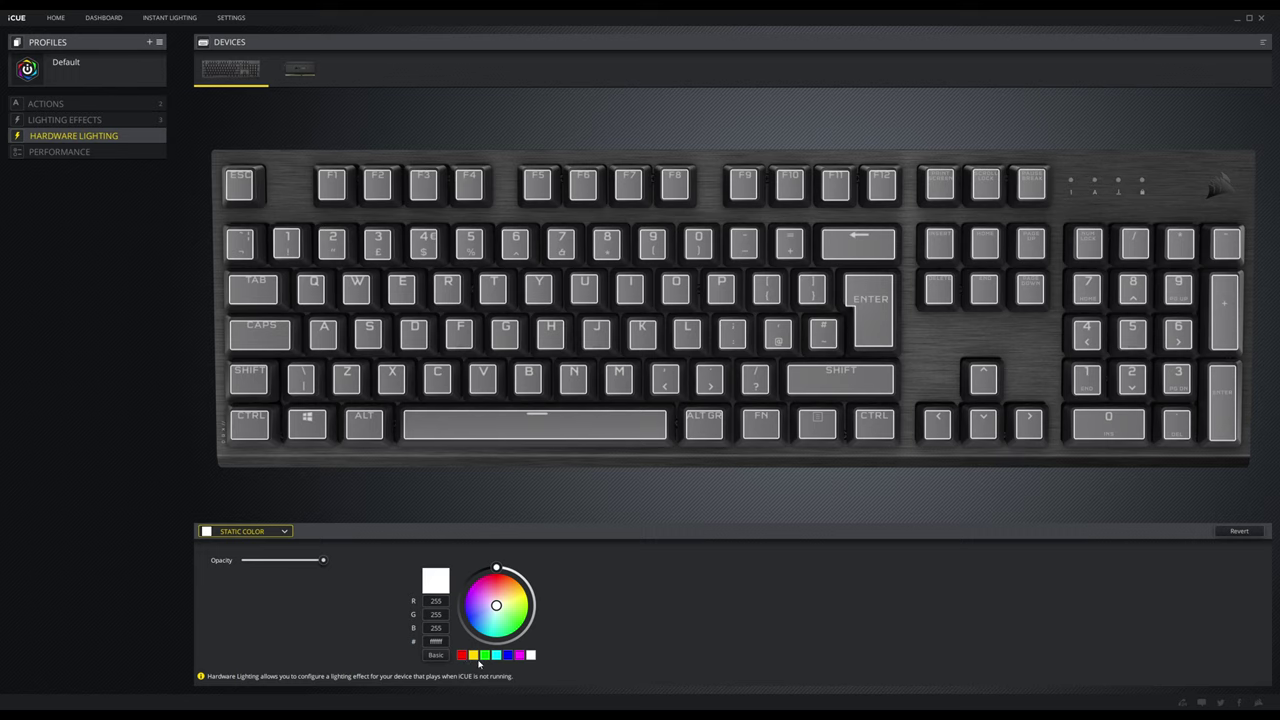
drag(497, 568, 487, 571)
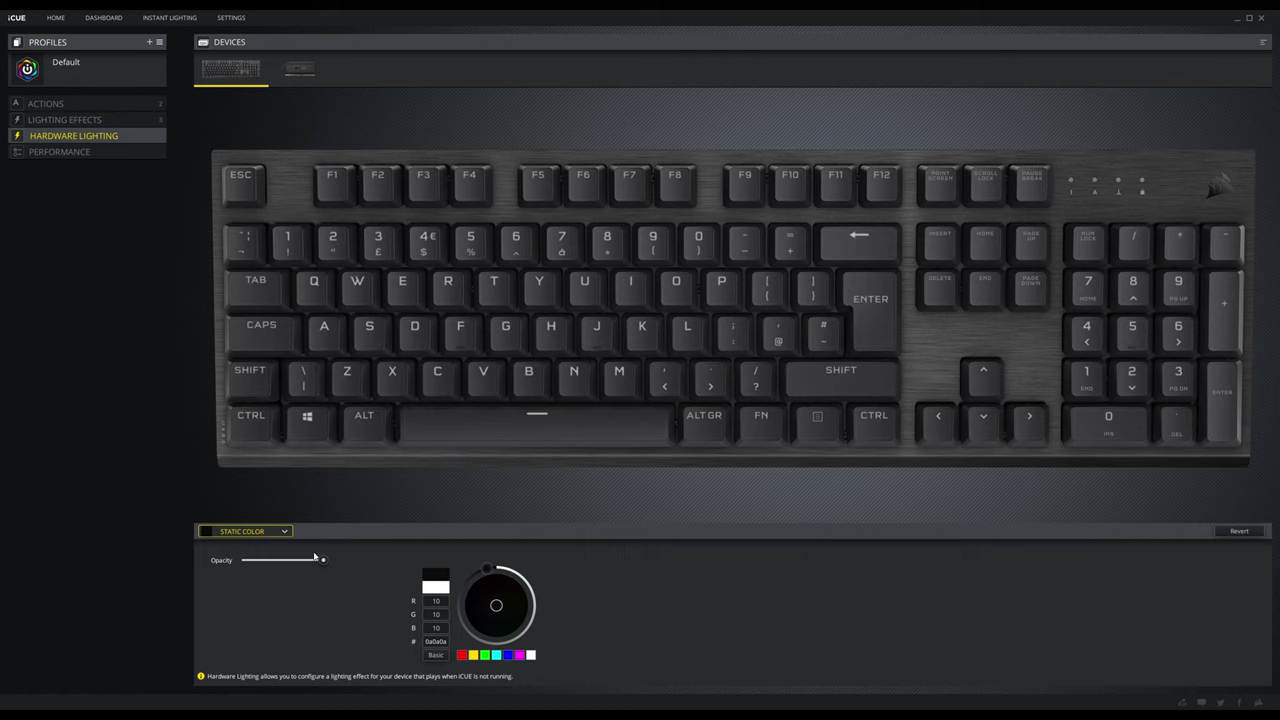
click(257, 531)
click(232, 668)
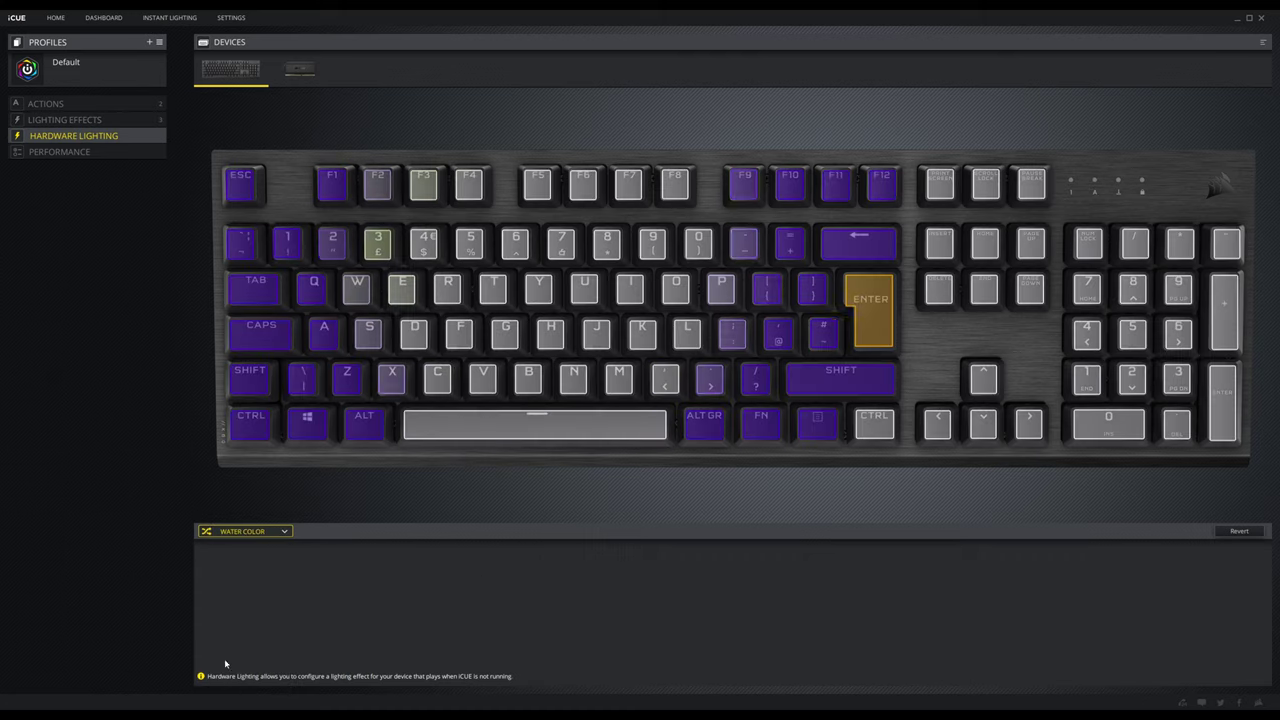
click(77, 151)
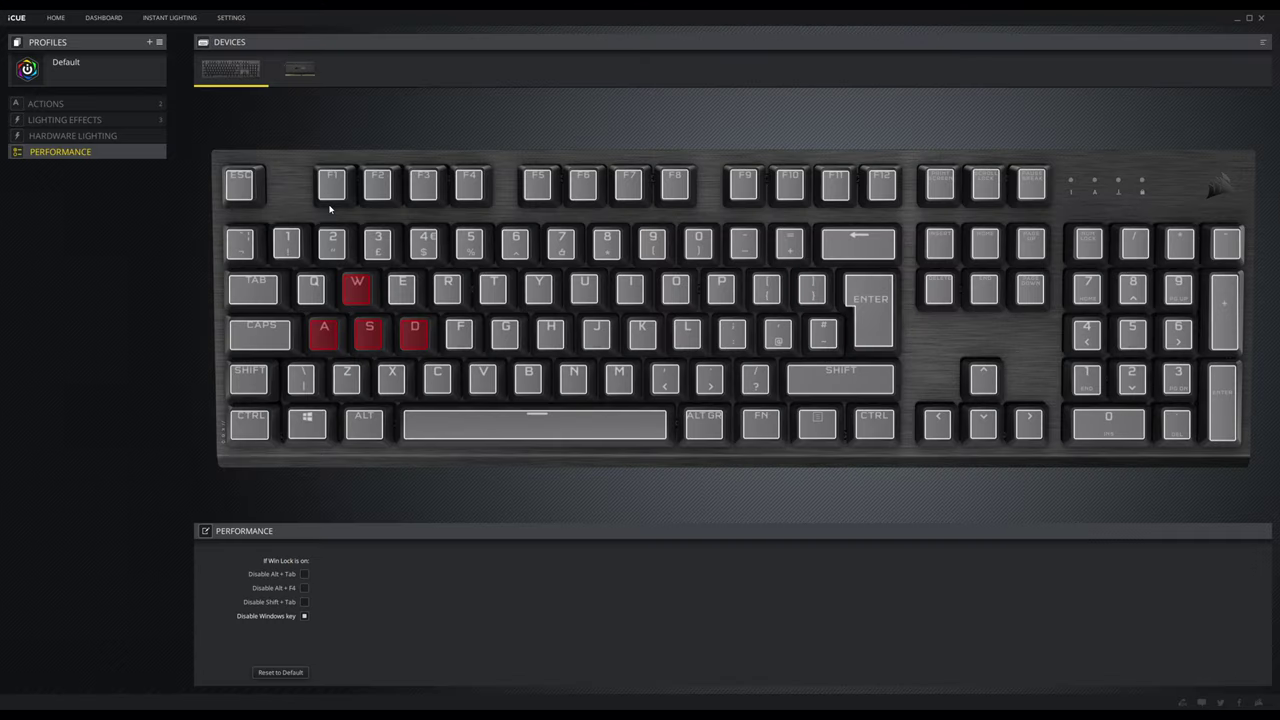
Step: Turn Win Lock on with FN+F1, then test the Alt and Windows keys
key(F1)
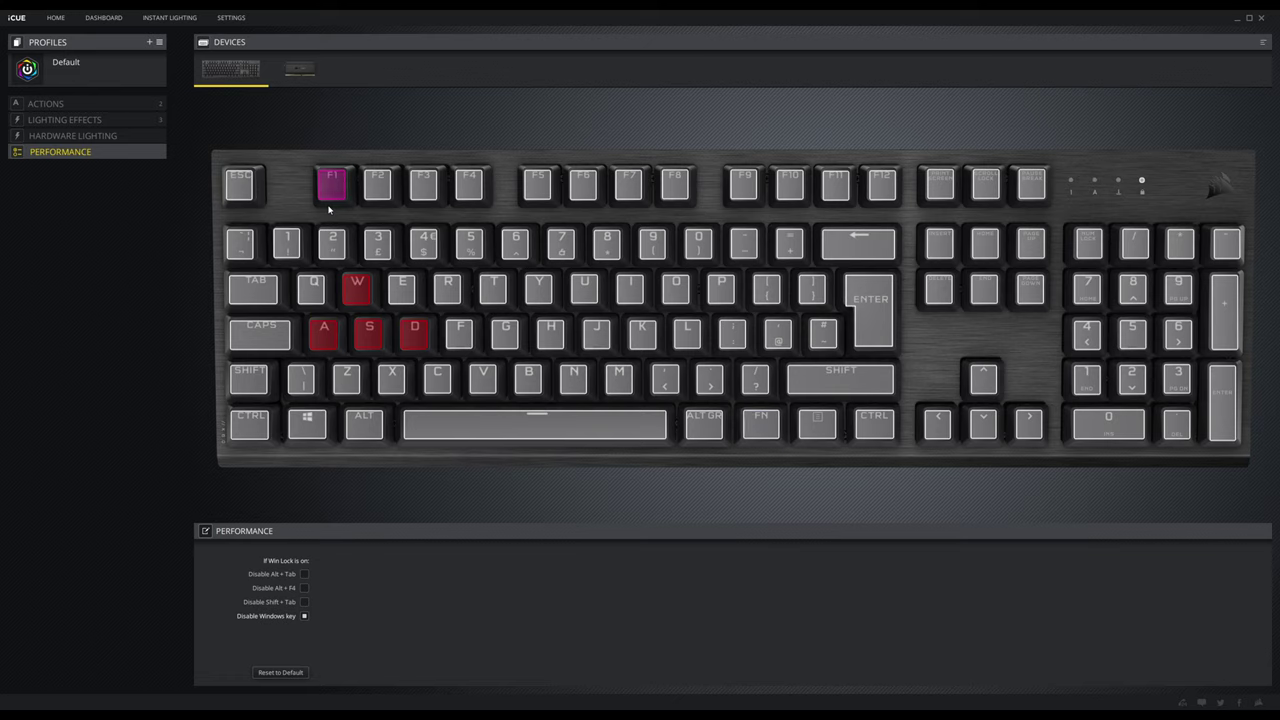
key(alt)
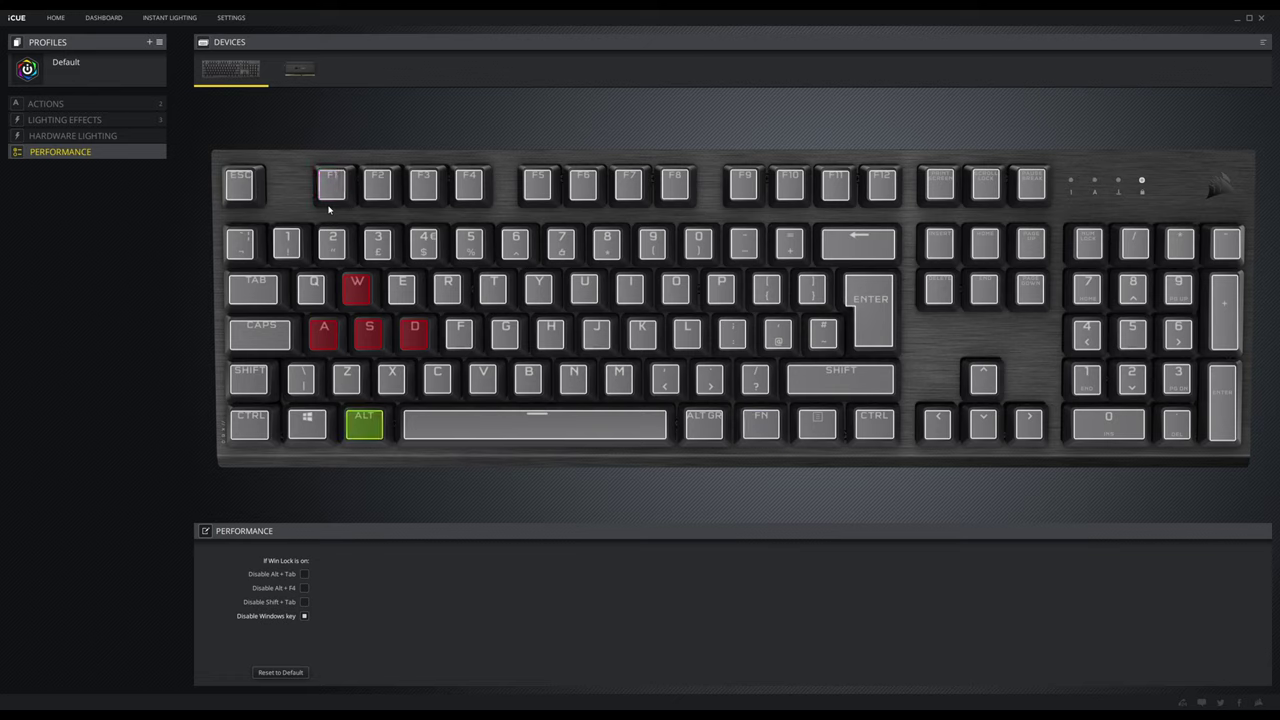
key(super)
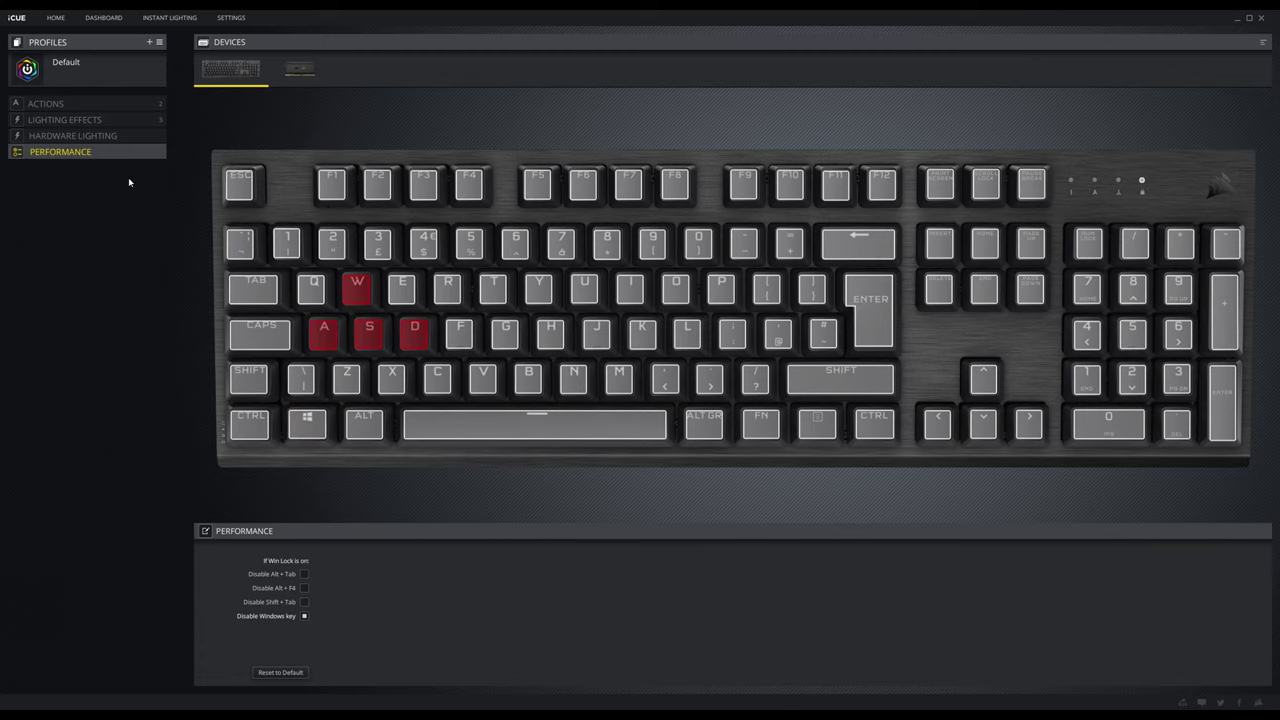
Step: Switch to the Actions section listing Macro 2 bound to CapsLock
click(71, 109)
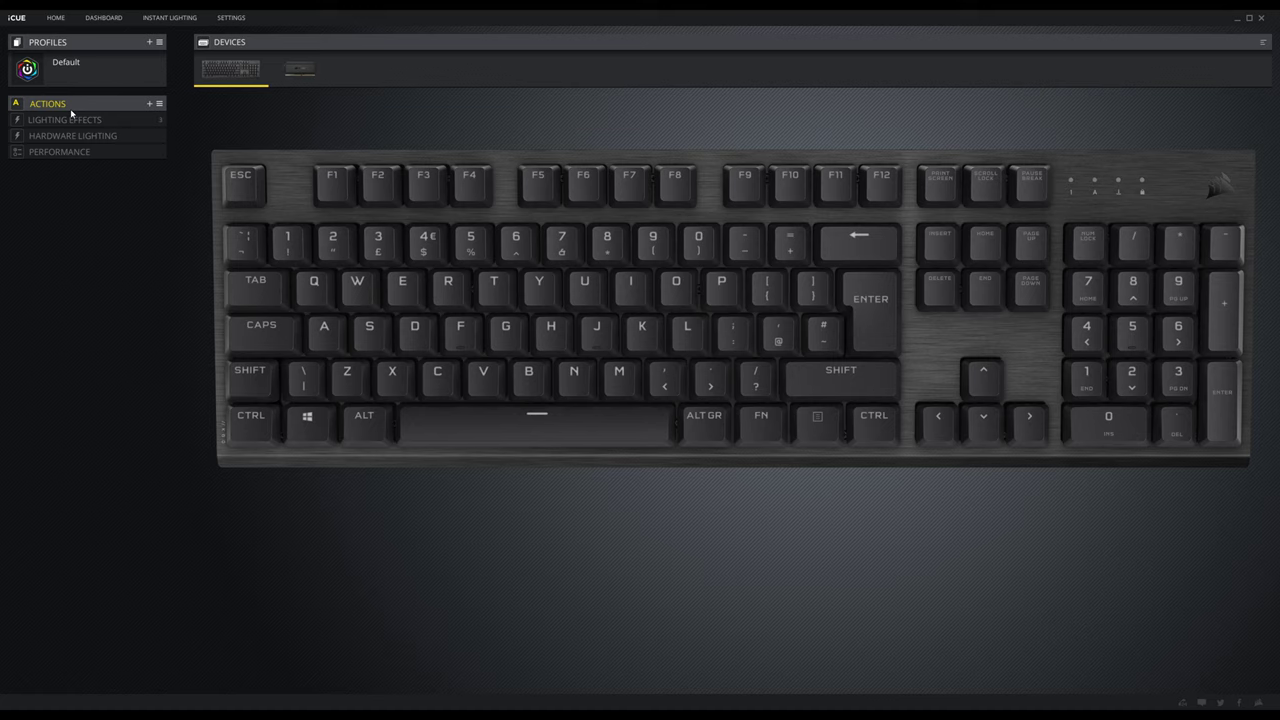